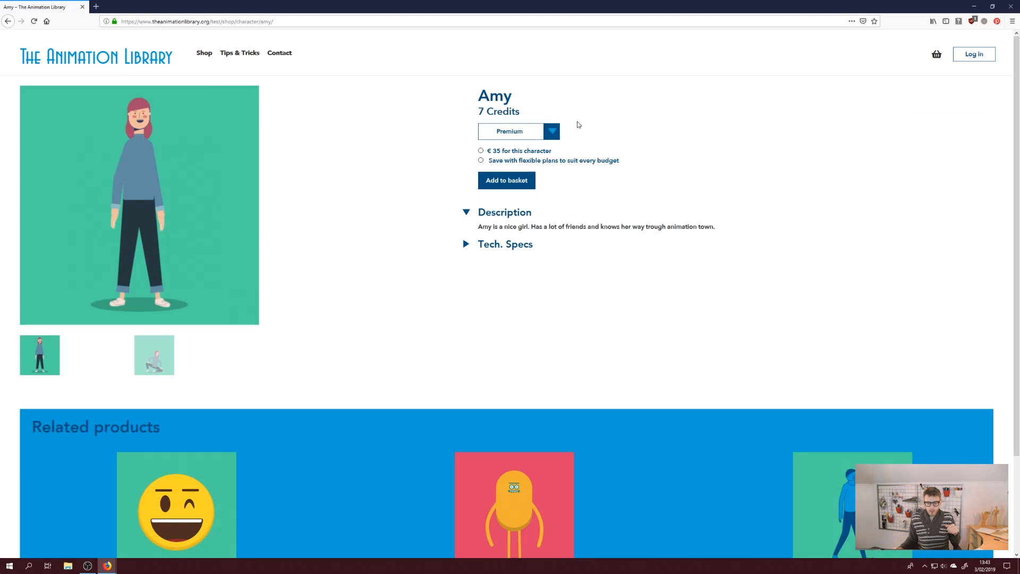
- Look through the Light and Premium version options and the tech specs on the Amy character's shop page
left_click(552, 132)
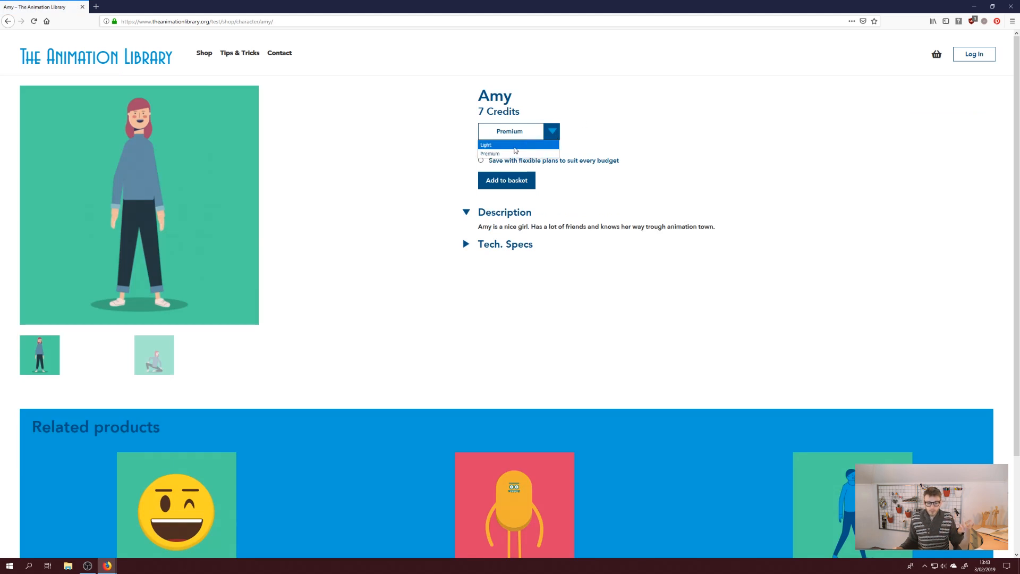
left_click(521, 145)
left_click(510, 131)
left_click(510, 154)
left_click(464, 245)
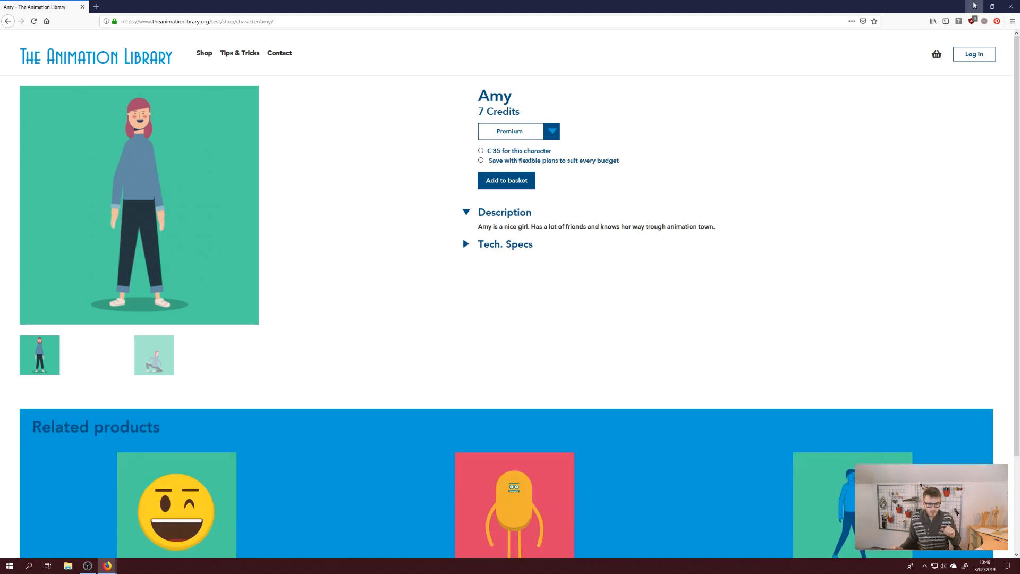
- Open the Light version of the Cindy project from the desktop in After Effects and display the effect controls of Head Control
left_click(974, 5)
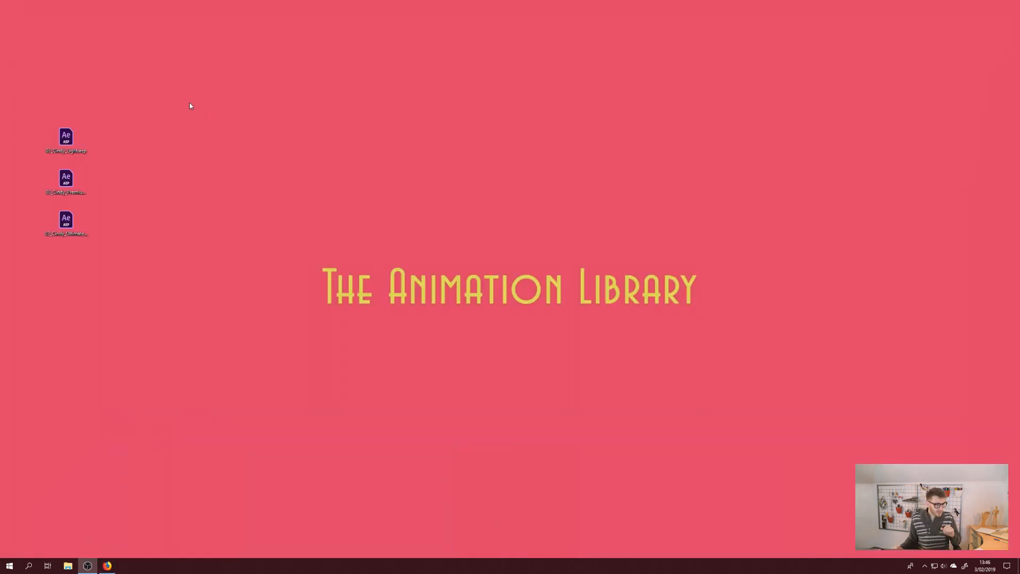
double_click(66, 137)
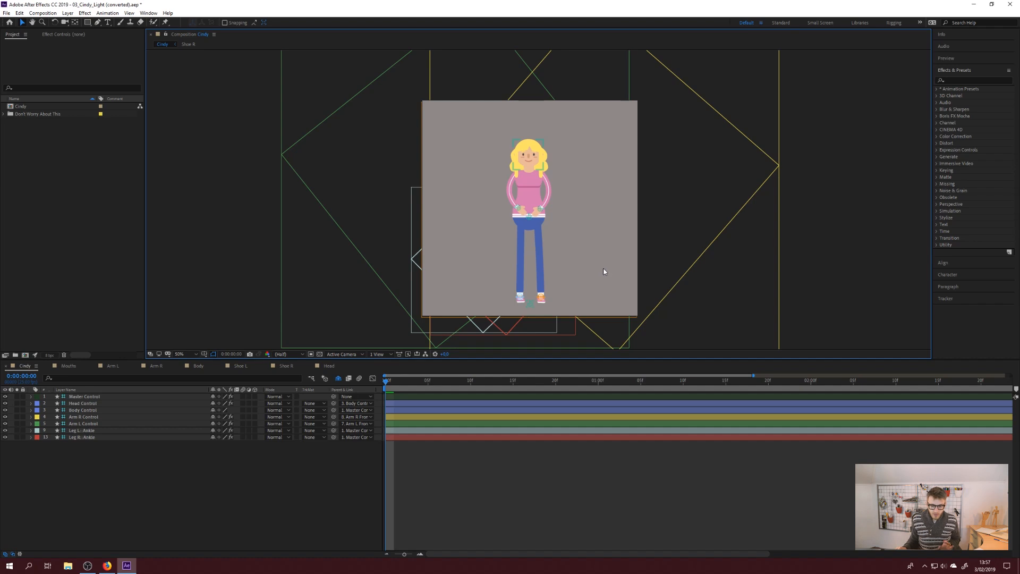
left_click(531, 164)
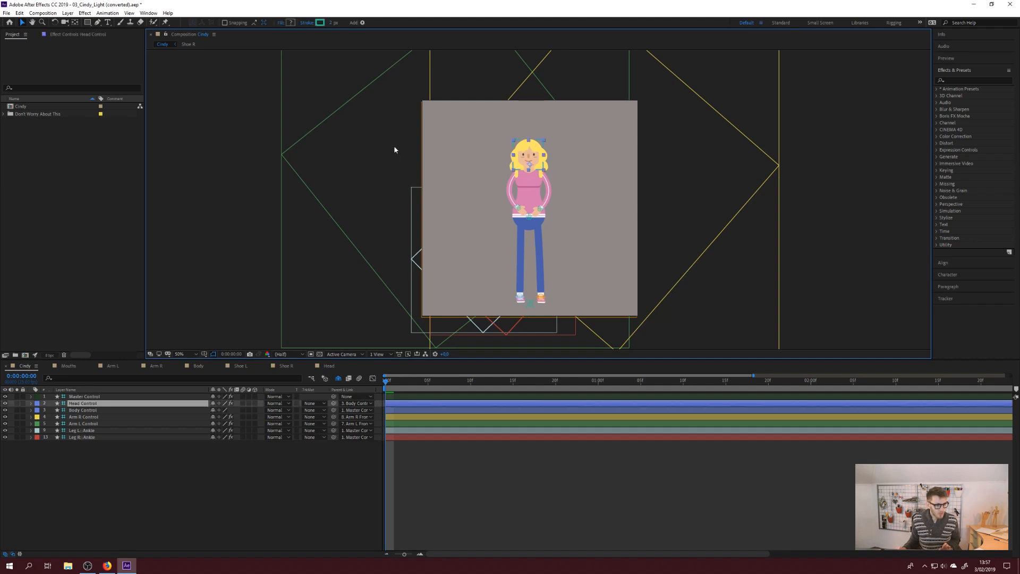
left_click(69, 35)
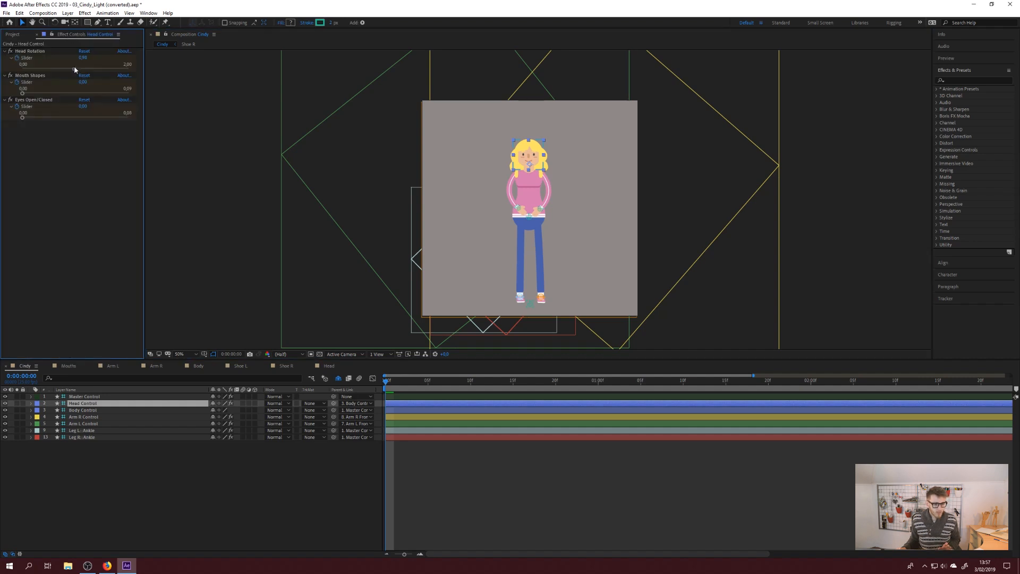
- Try the head's rotation, mouth shape and eye open/closed sliders, then set Head Rotation to 0
left_click_drag(74, 70, 71, 94)
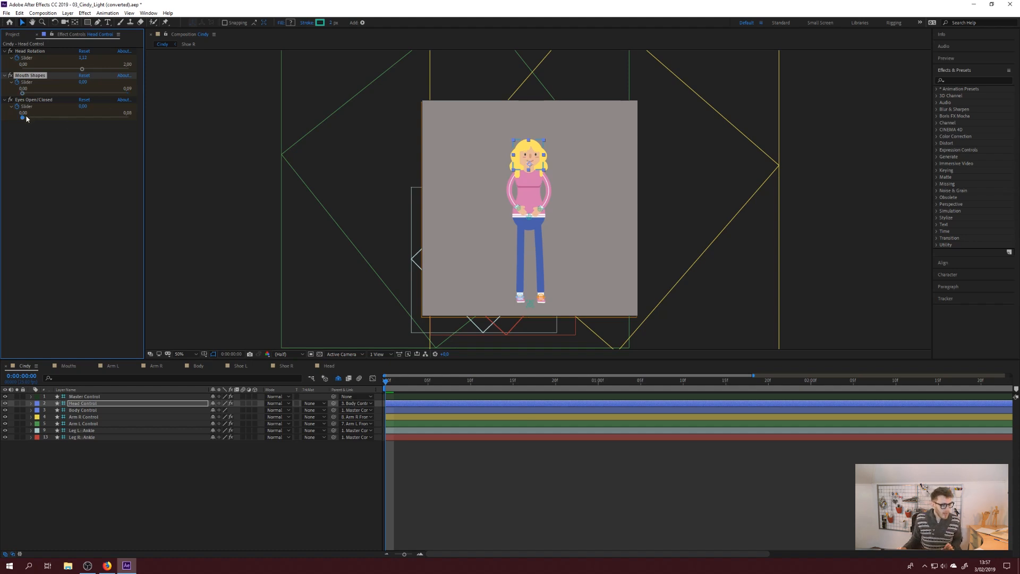
left_click_drag(24, 118, 108, 119)
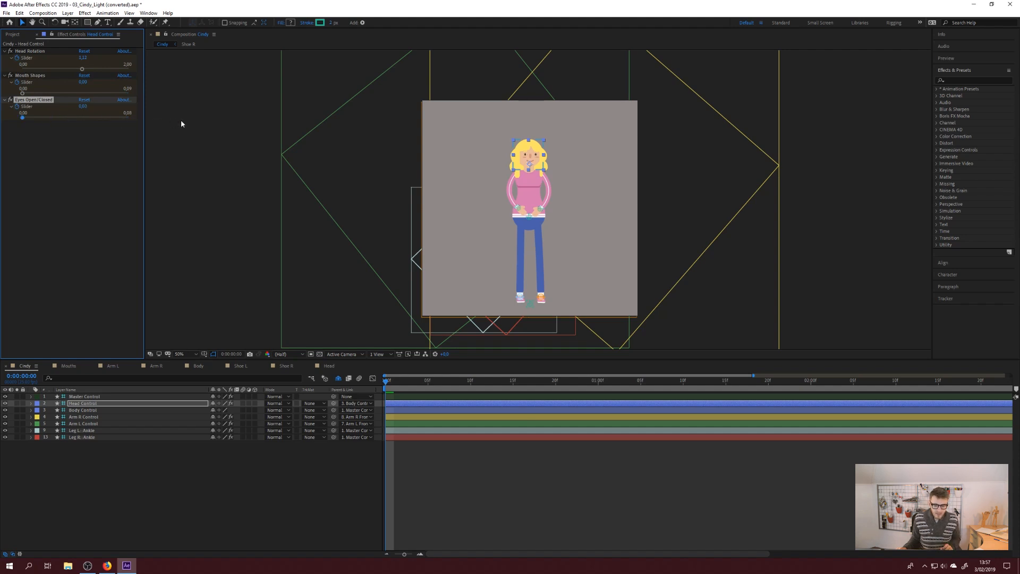
left_click(84, 58)
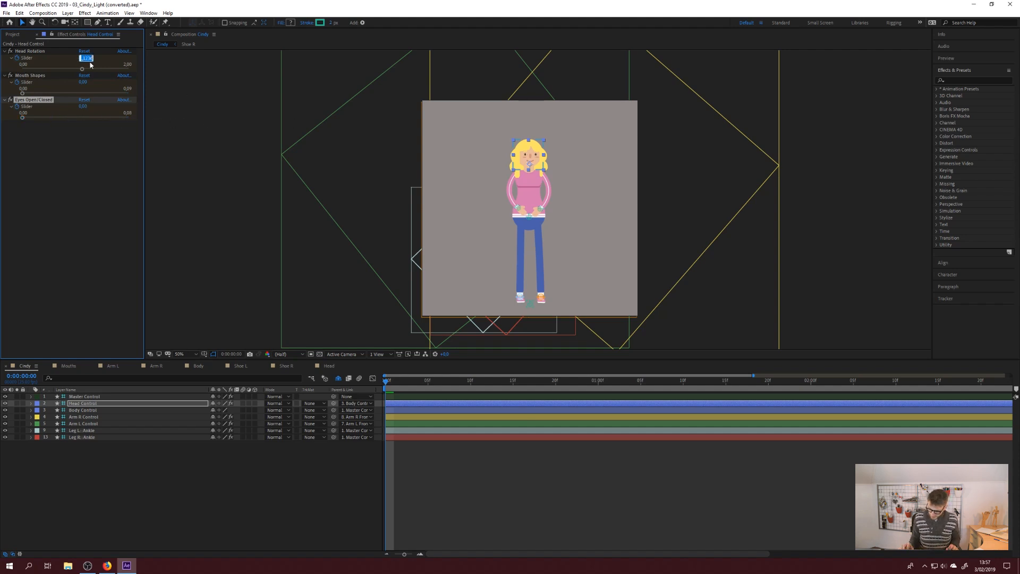
type("0")
key("Return")
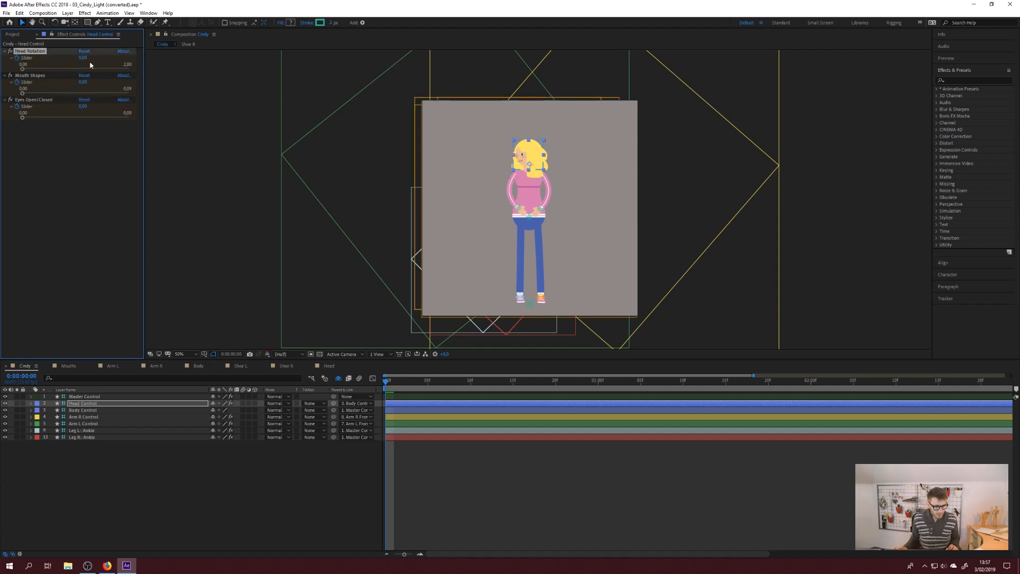
- Set the Head Rotation slider of Head Control to 1 so the character faces forward
left_click(84, 58)
type("1")
key("Return")
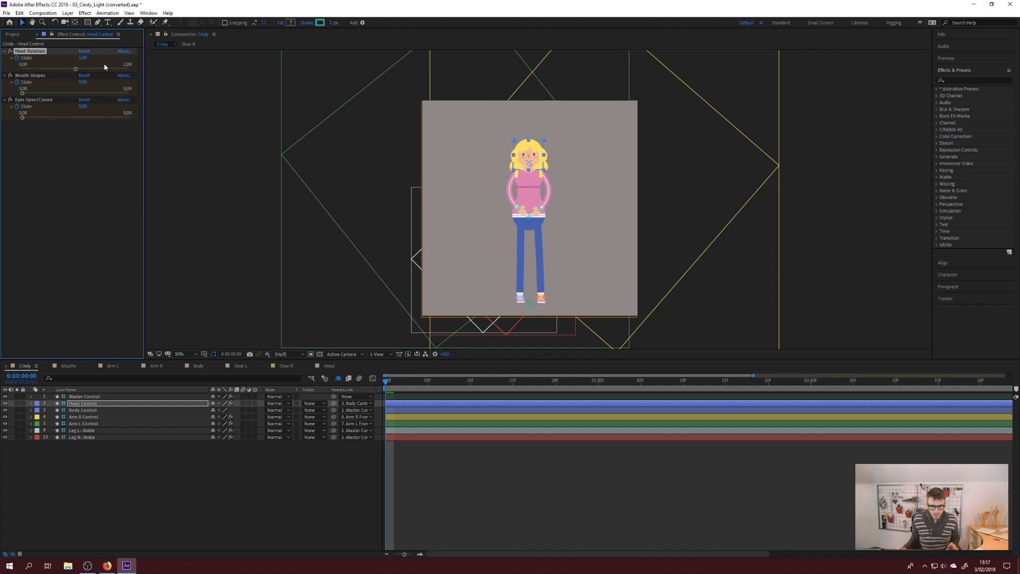
- Slightly reduce the bend of the left arm with Arm L Bend Direction and try out the Hand L Shape slider
left_click(518, 210)
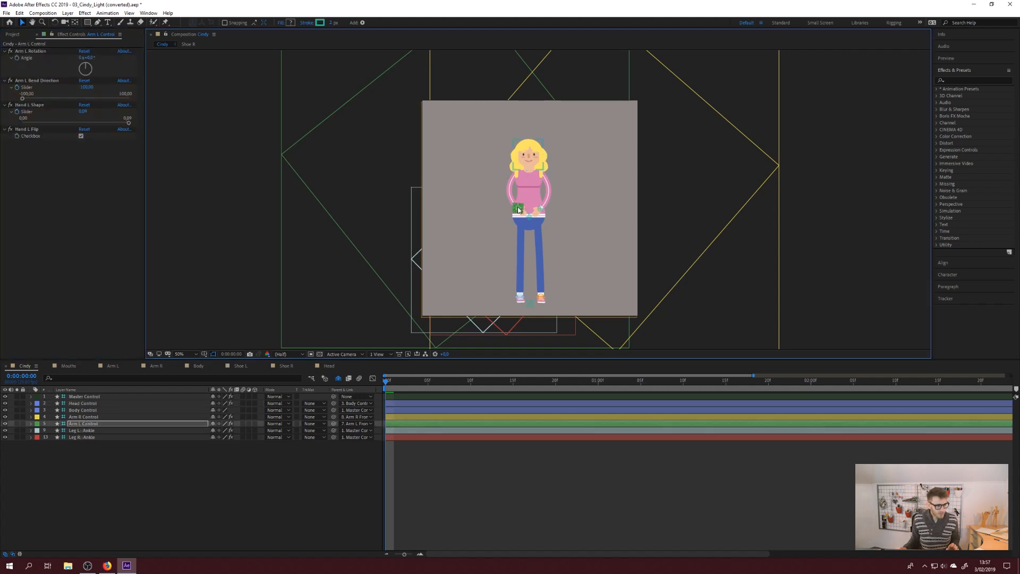
mouse_move(22, 99)
left_mouse_down()
mouse_move(122, 101)
mouse_move(30, 108)
left_mouse_up()
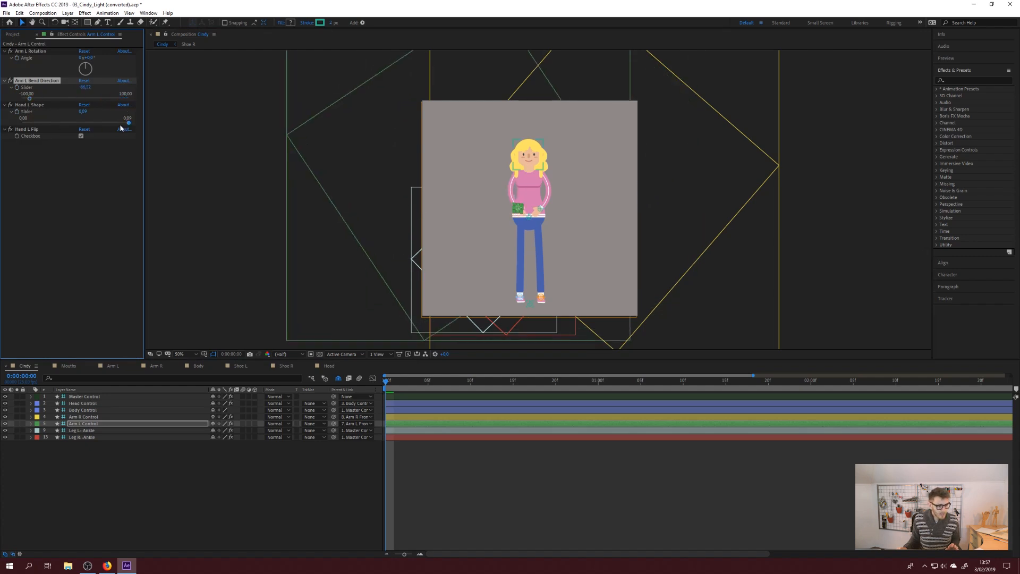
scroll(543, 231, "up", 2)
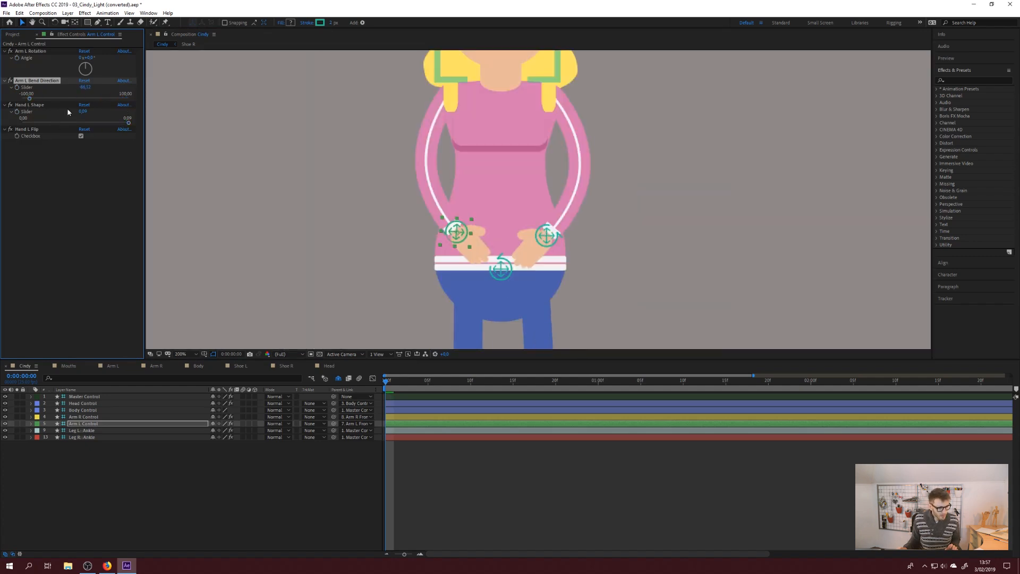
left_click(130, 124)
left_click_drag(74, 126, 50, 128)
left_click_drag(133, 130, 157, 130)
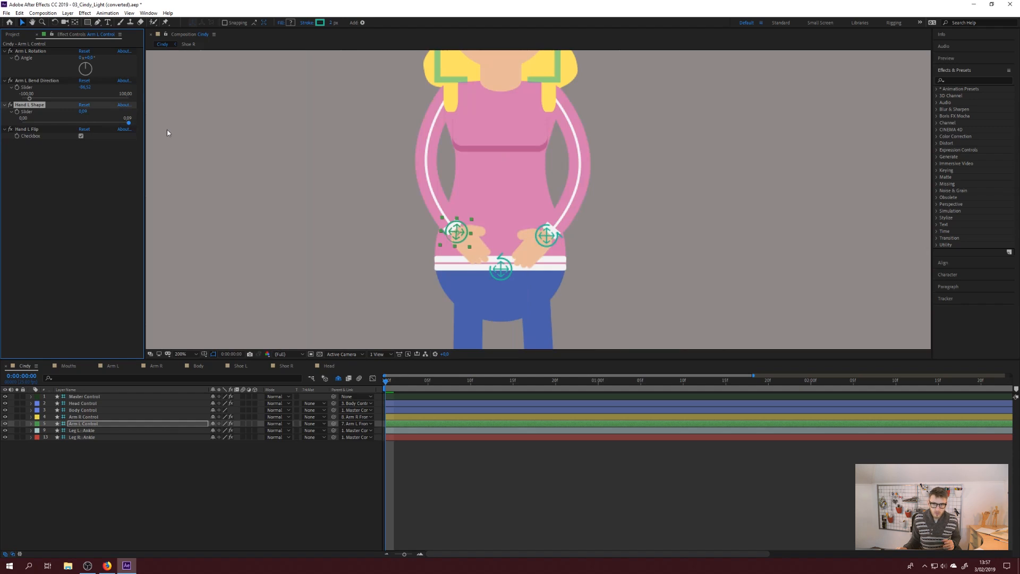
- Toggle Hand L Flip off and on repeatedly to compare both hand orientations, leaving it enabled
left_click(81, 136)
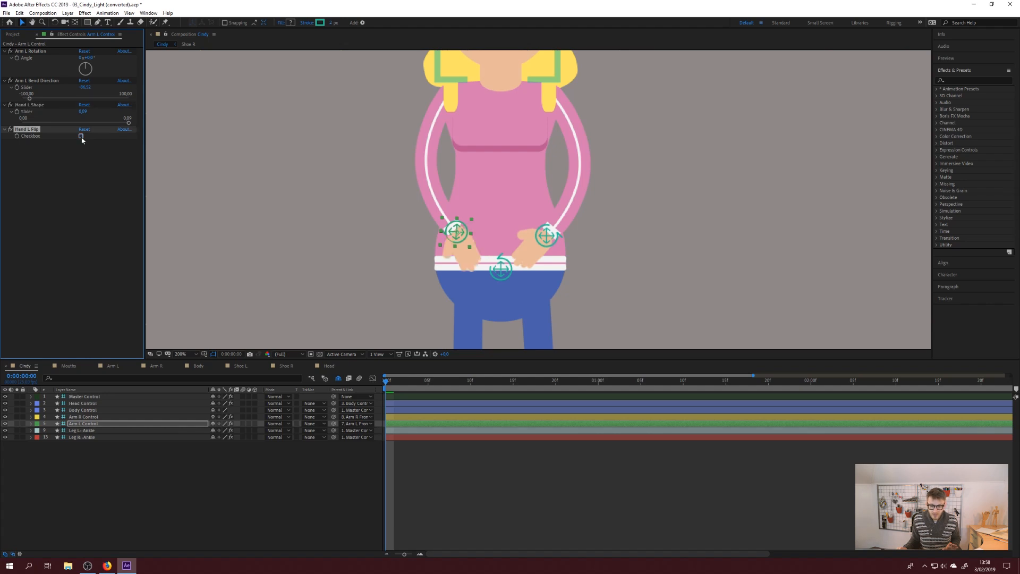
left_click(81, 136)
left_click(81, 137)
left_click(82, 137)
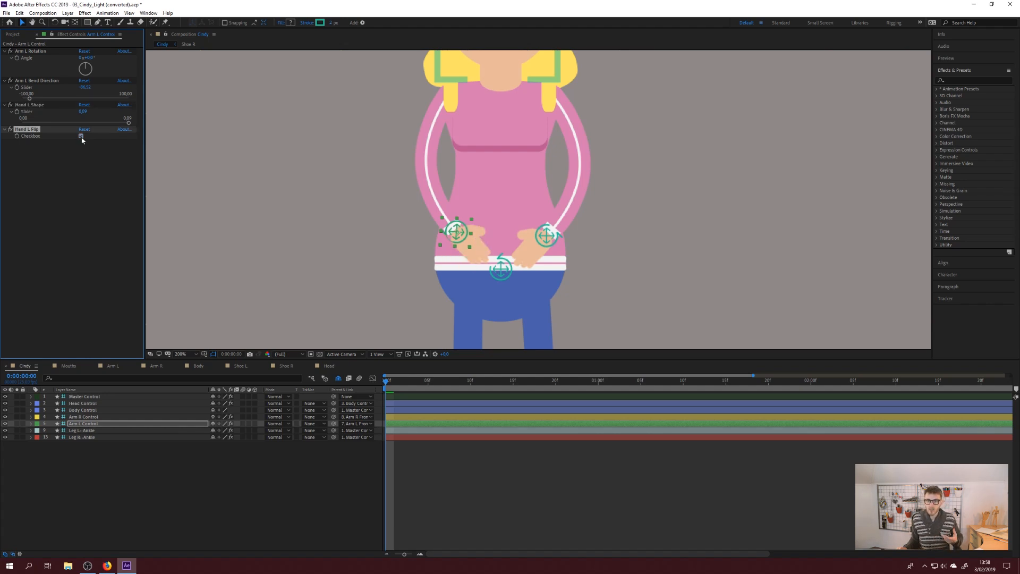
left_click(81, 137)
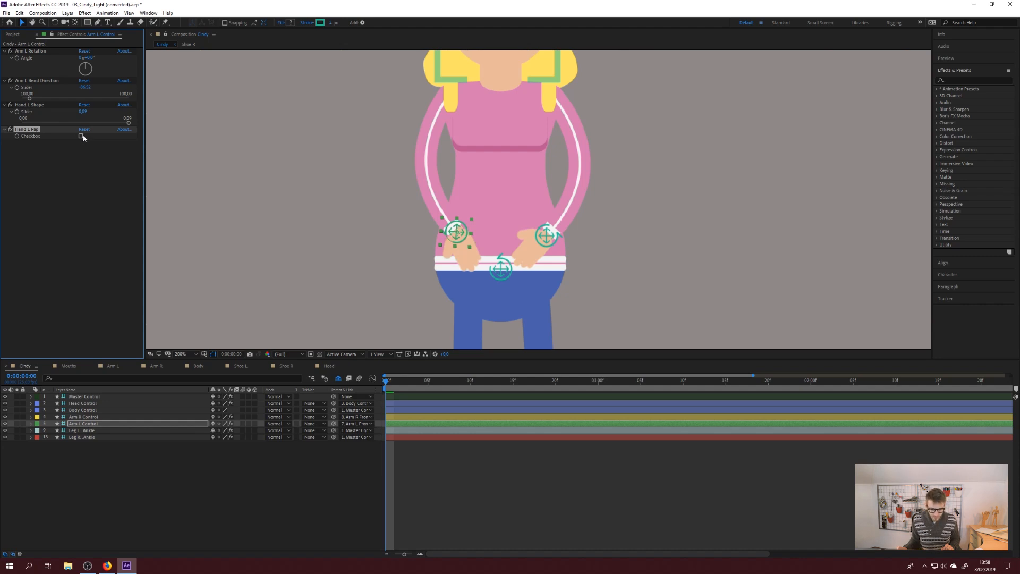
left_click(82, 137)
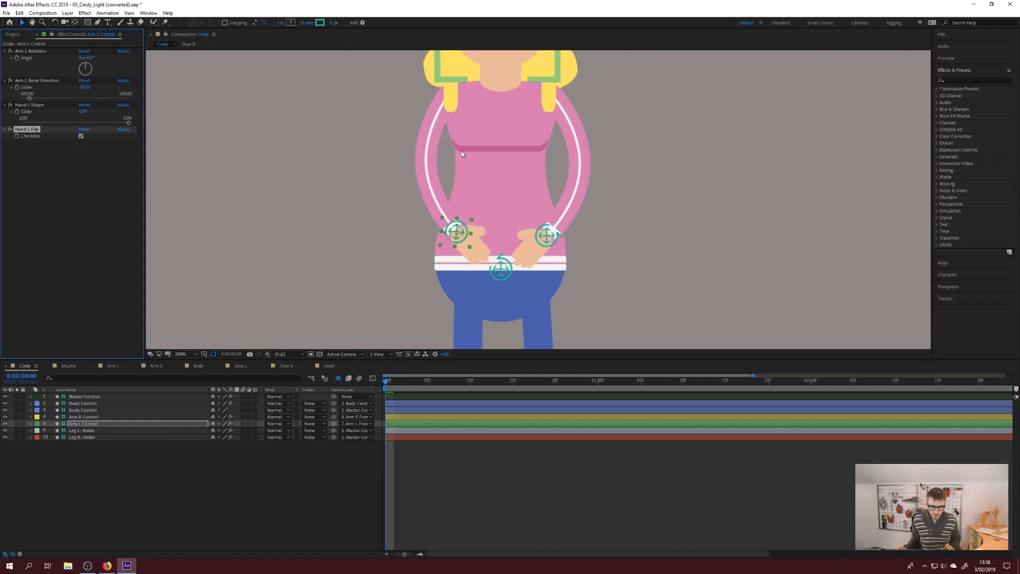
- Display the effect controls of Arm R Control to review the right arm's options
left_click(550, 240)
key("Return")
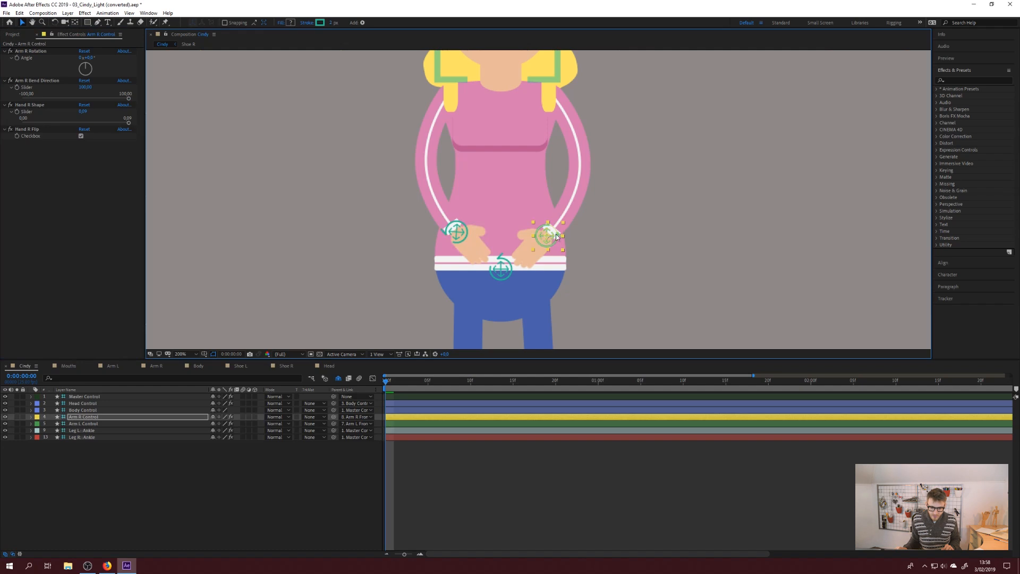
key("comma")
key("comma")
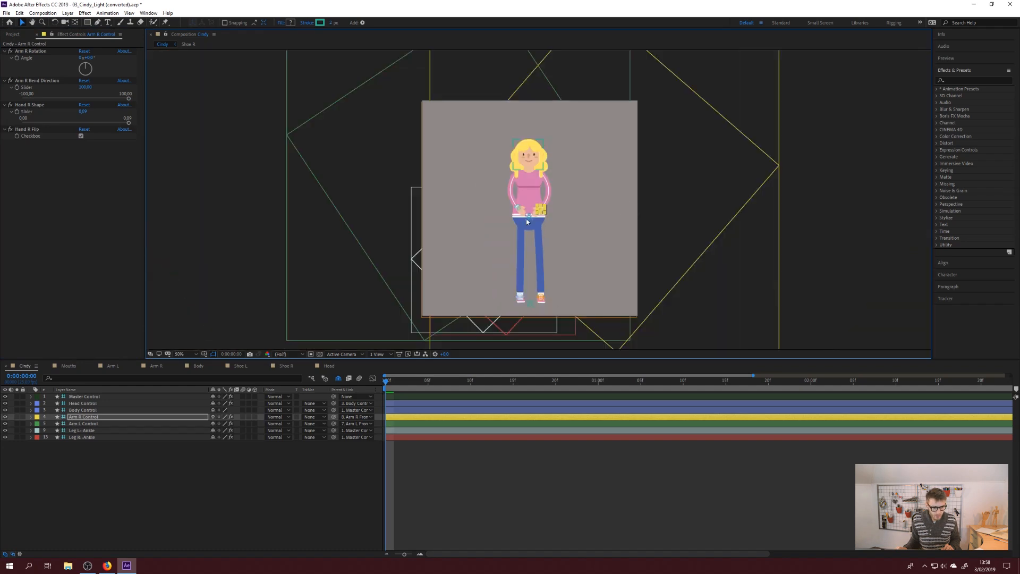
- Move Body Control slightly down and to the right, and tilt it slightly counterclockwise so the knees bend
left_click(529, 220)
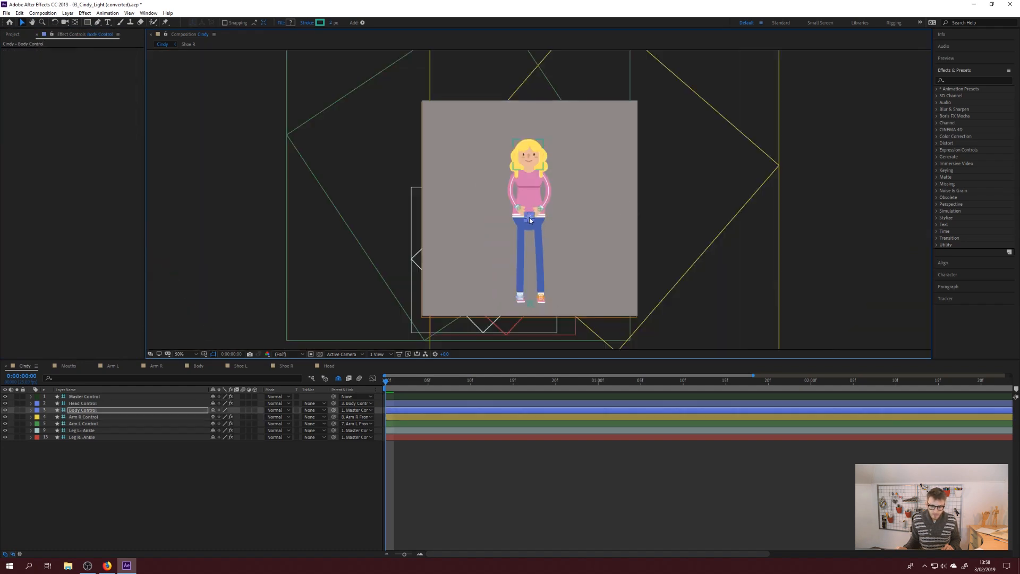
left_click_drag(529, 219, 542, 237)
key("w")
- Rotate the character's left foot slightly clockwise using the Leg L ankle control
left_click(522, 296)
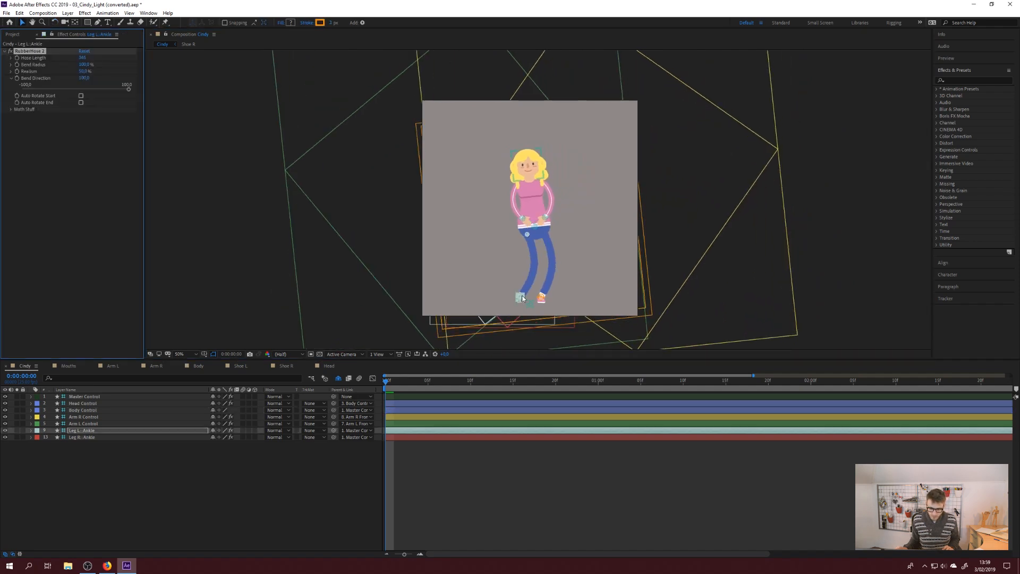
scroll(523, 296, "up", 2)
left_click_drag(523, 297, 504, 132)
left_click_drag(494, 258, 515, 81)
key("w")
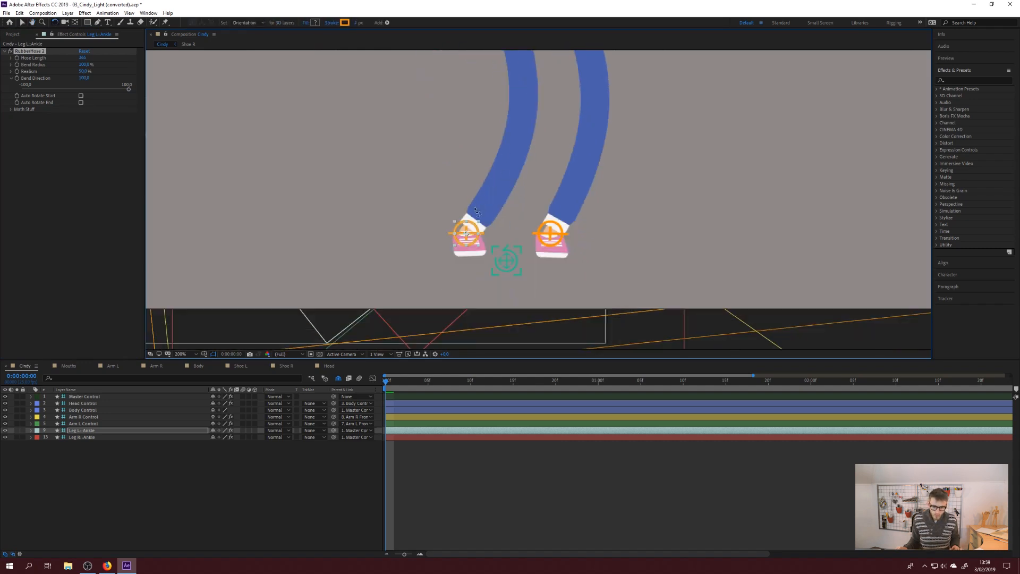
left_click_drag(481, 230, 508, 224)
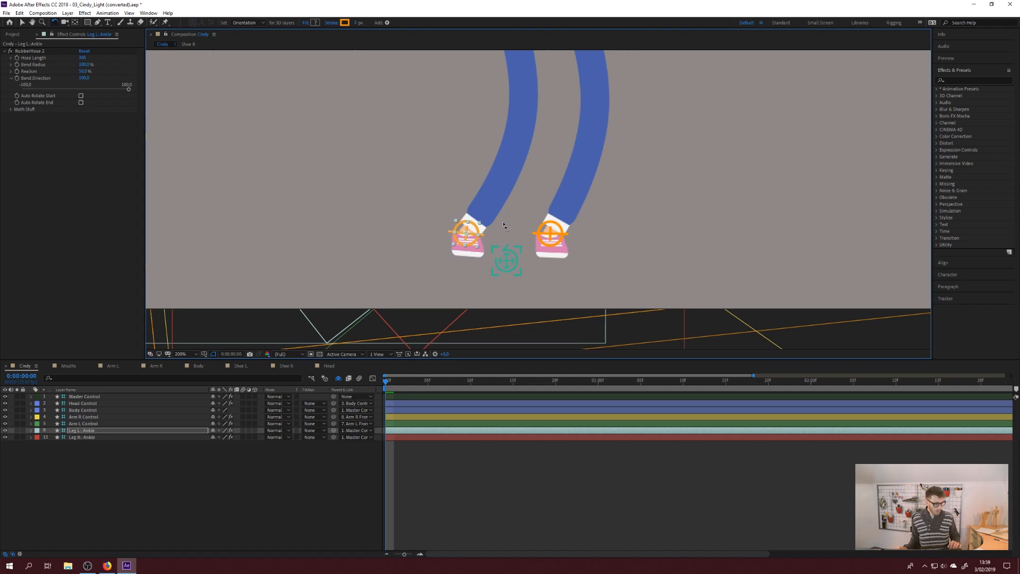
scroll(507, 201, "down", 4)
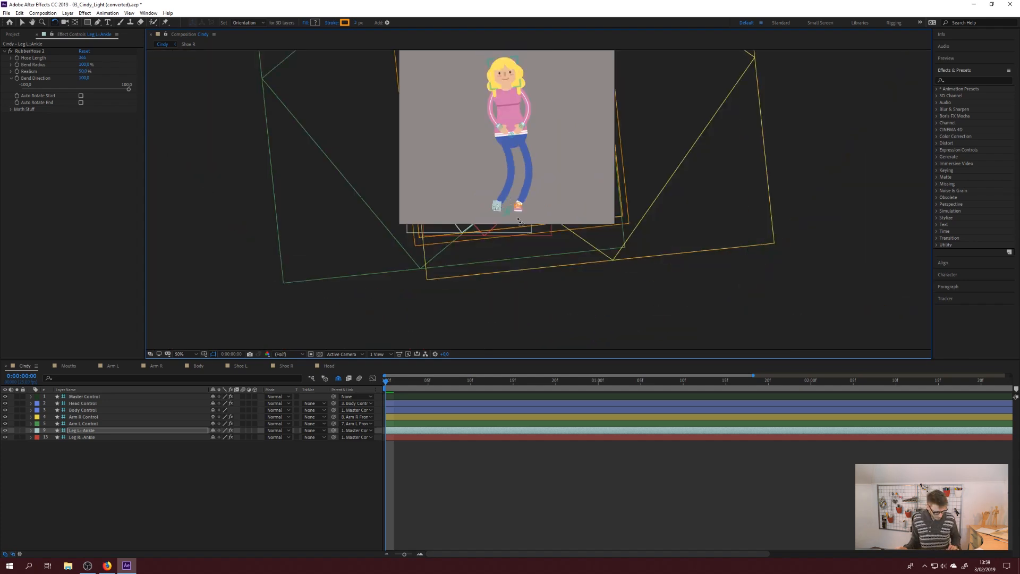
- Select Master Control below the feet and change the character's skin color to a saturated orange
key("v")
left_click(509, 212)
key("h")
left_click_drag(544, 161, 555, 212)
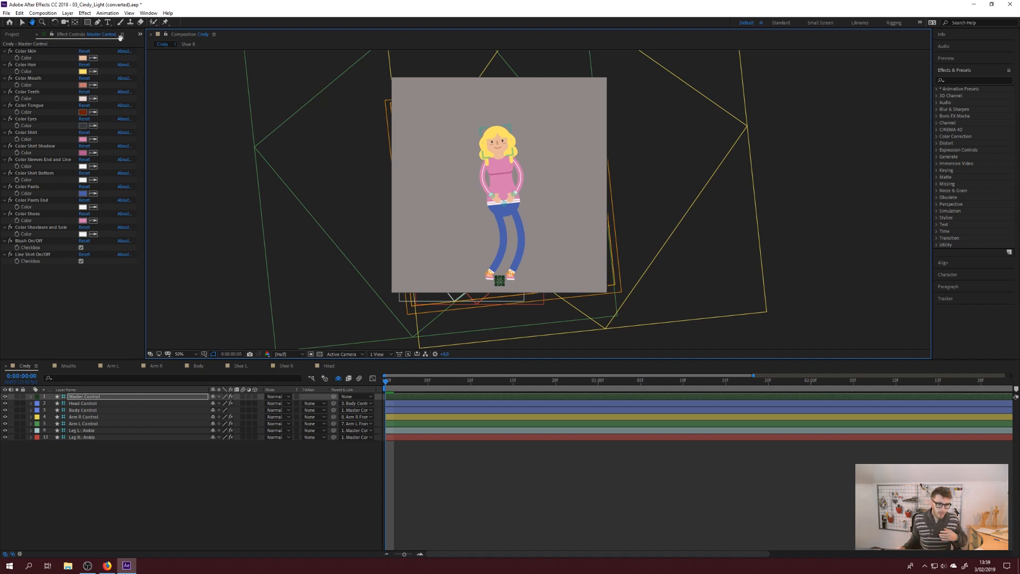
left_click(82, 58)
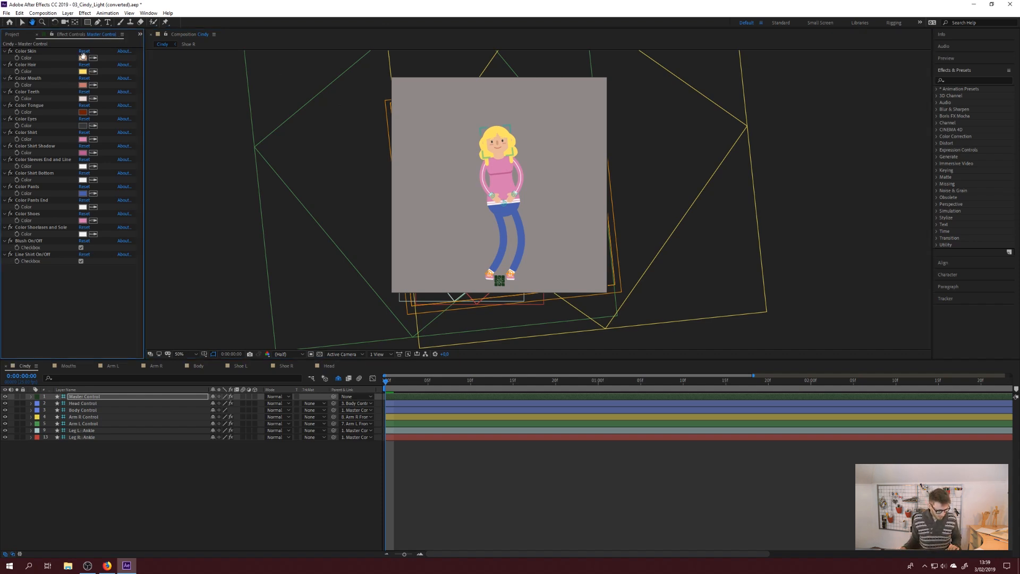
left_click(83, 57)
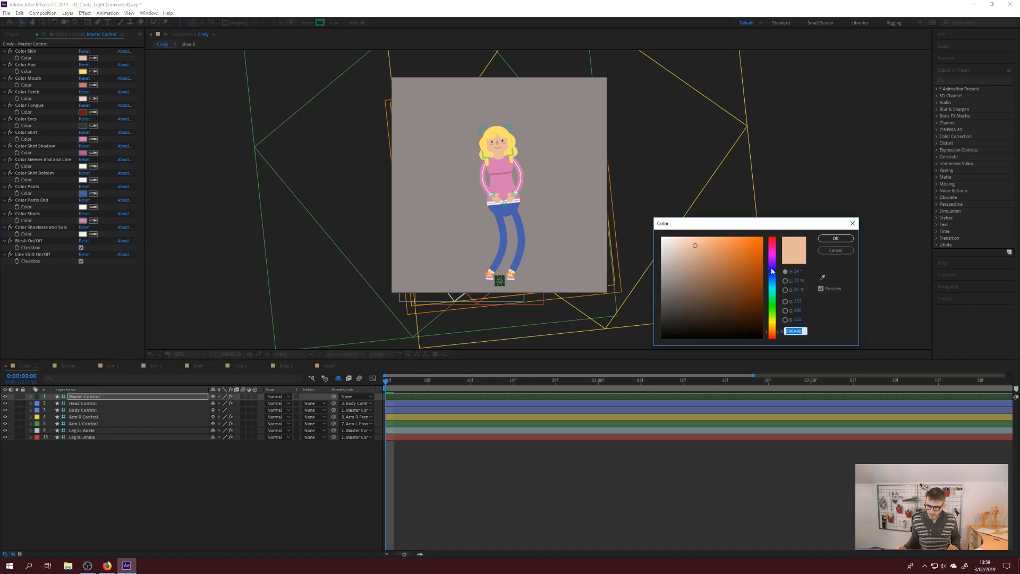
left_click_drag(695, 247, 741, 245)
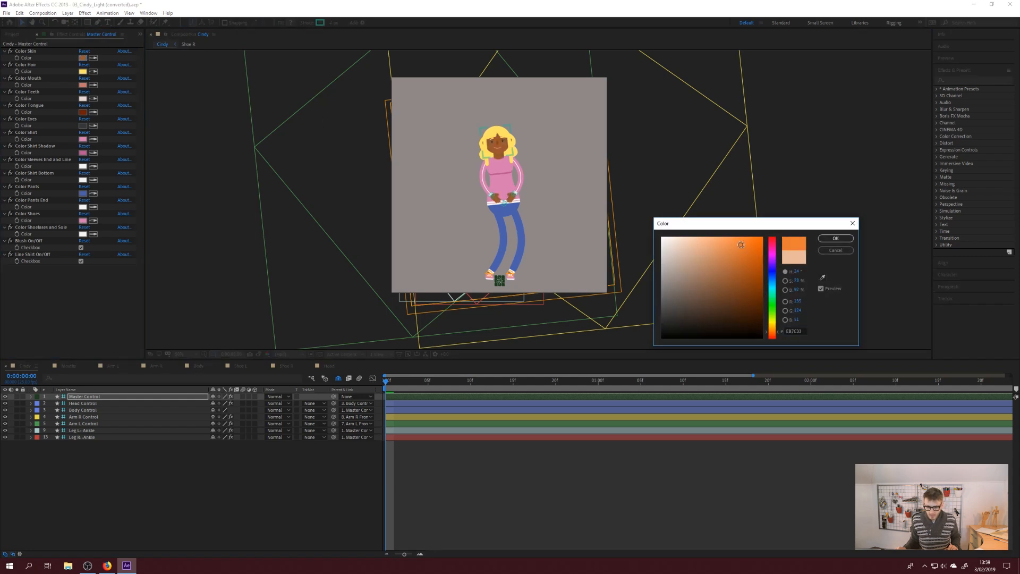
left_click(839, 239)
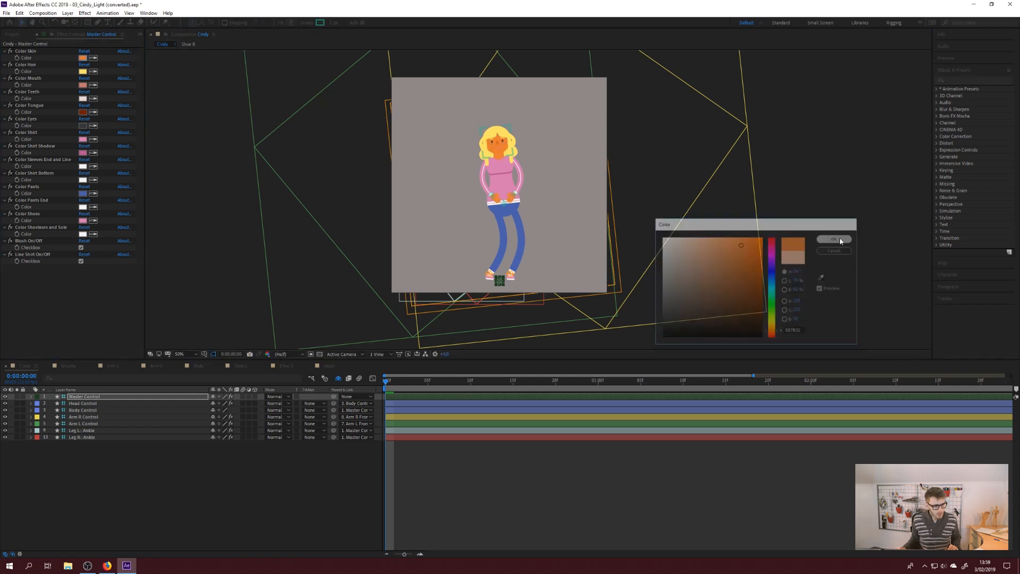
- Change the character's hair color to a very dark brown
left_click(83, 71)
left_click_drag(759, 305, 745, 317)
left_click(834, 237)
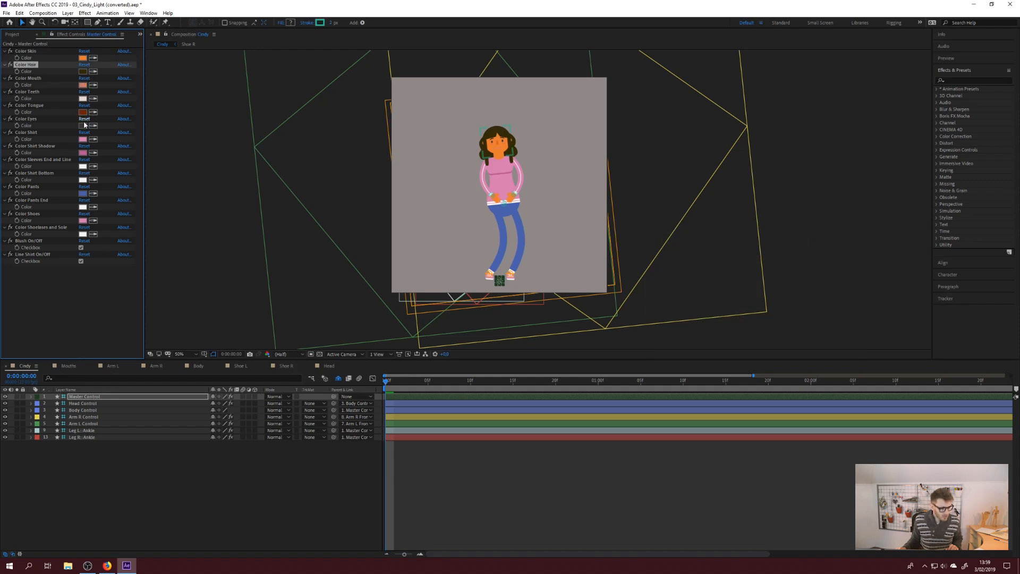
- Change the character's shirt color to a dark navy blue
left_click(83, 139)
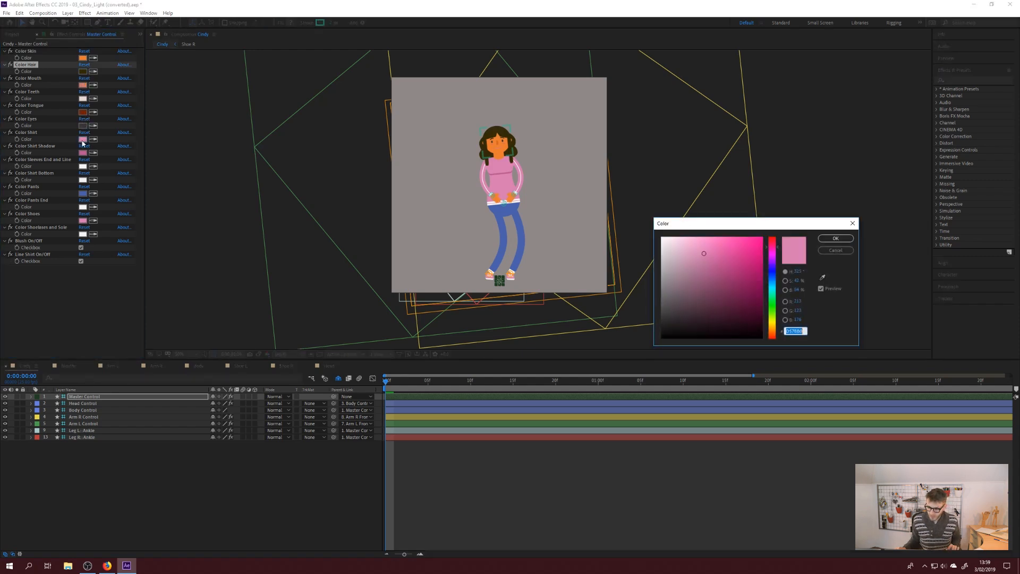
left_click(773, 272)
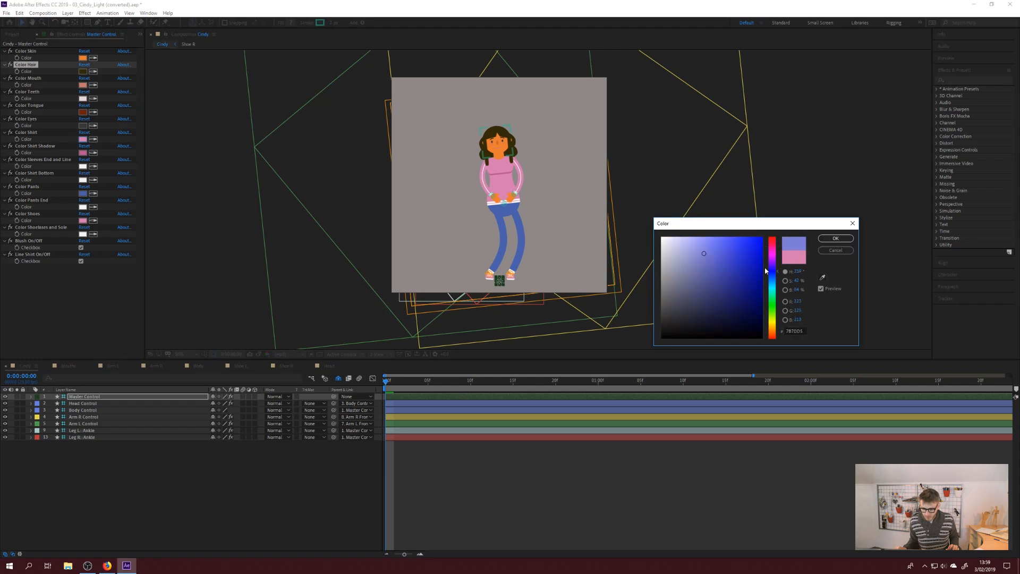
left_click_drag(758, 259, 749, 251)
left_click(747, 307)
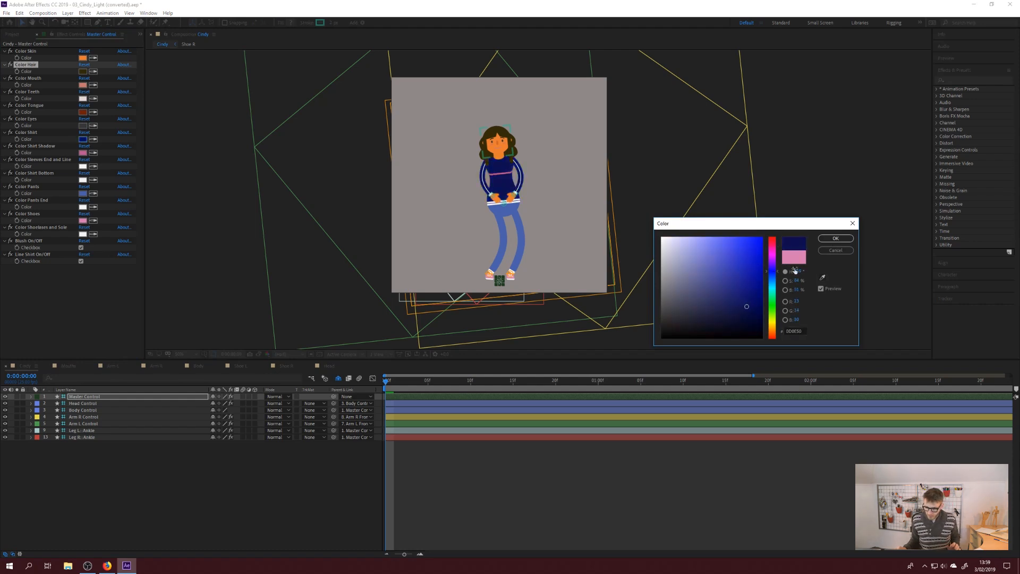
left_click(843, 240)
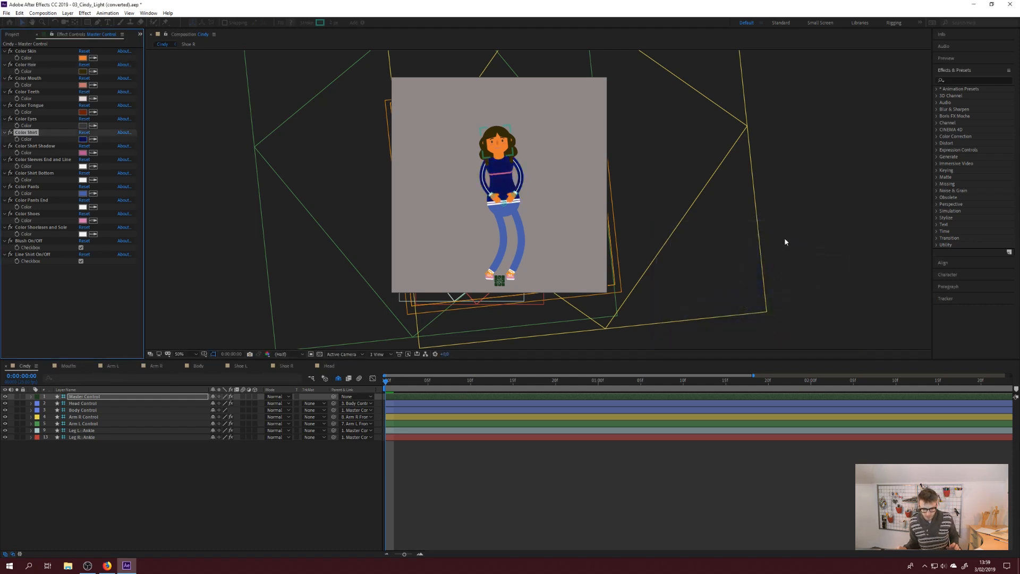
- Try dark tones and a near-white pink for the character's shirt shadow color
left_click(83, 153)
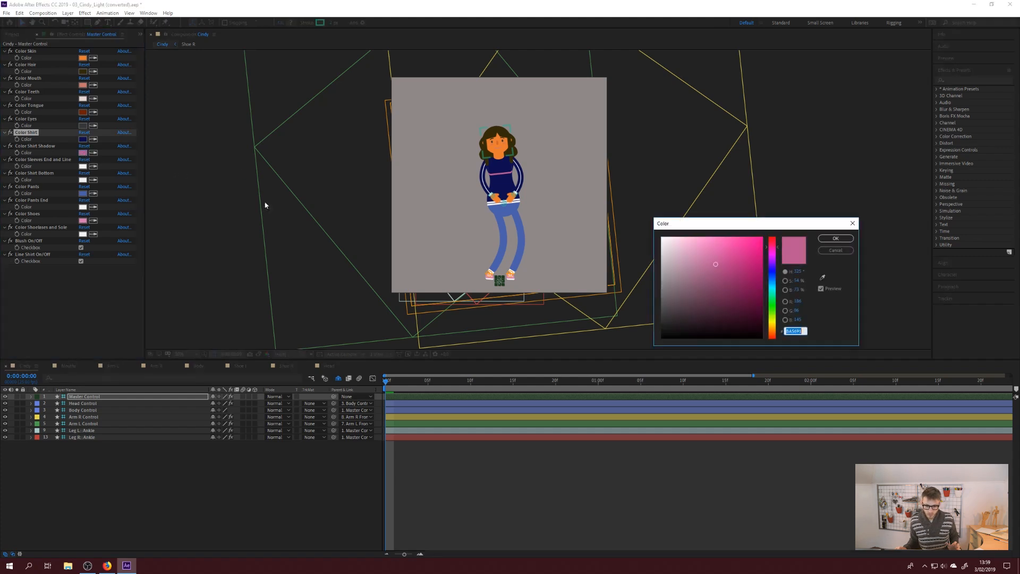
left_click(705, 325)
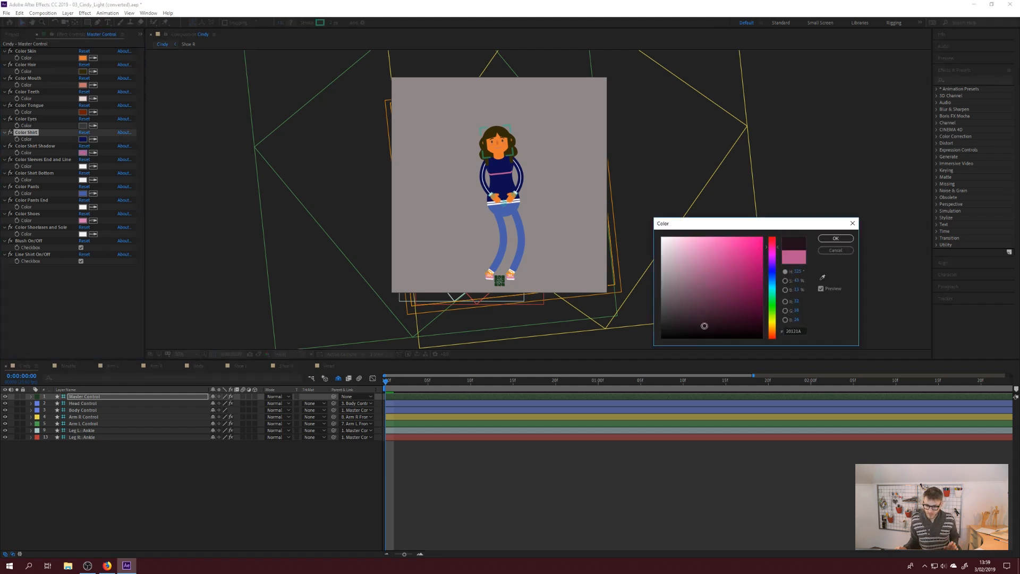
left_click(677, 324)
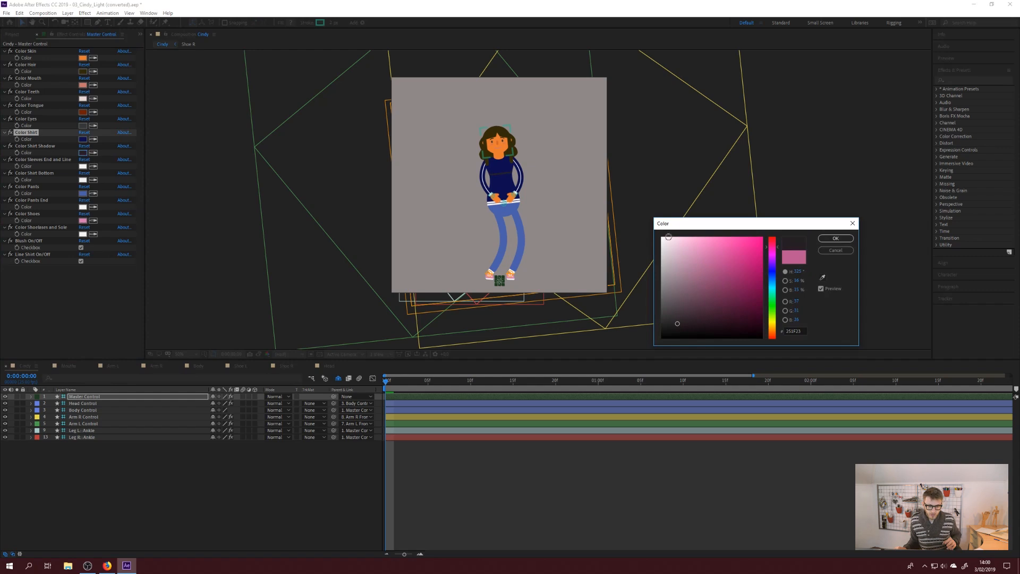
left_click(667, 244)
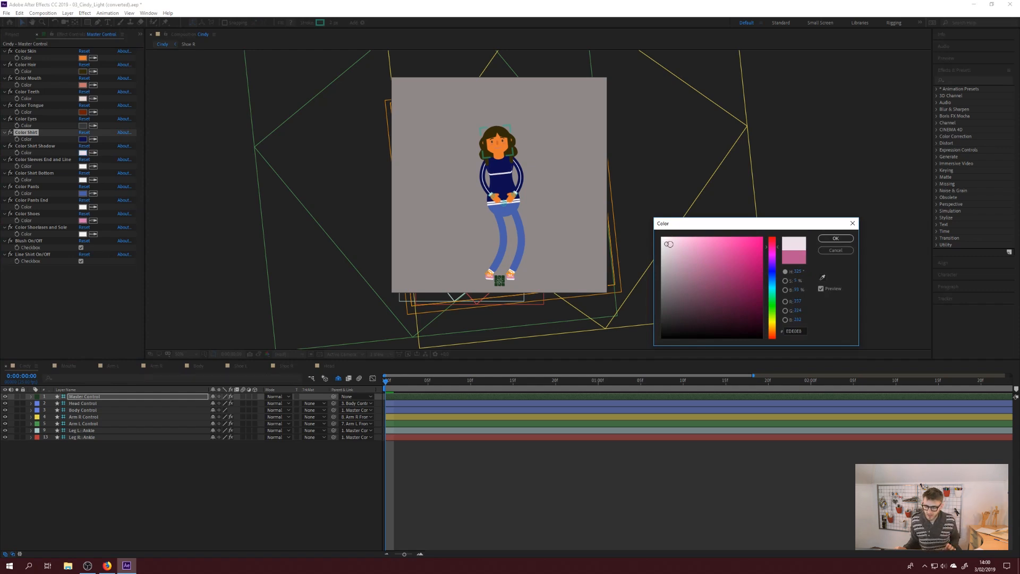
left_click(845, 241)
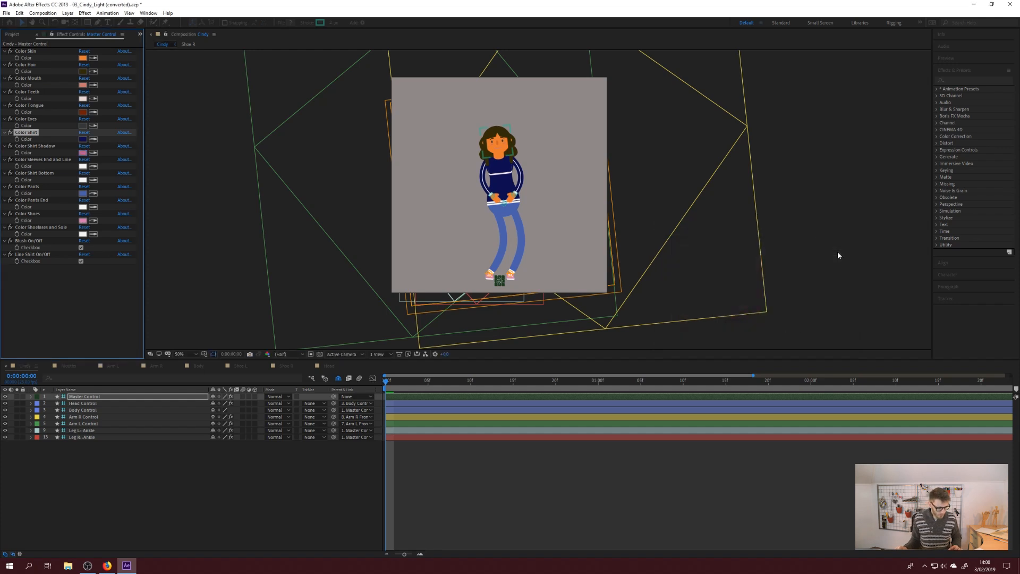
- Try scaling the whole character with Master Control's Scale property, and undo the change
key("s")
left_click_drag(238, 404, 320, 412)
key("ctrl+z")
- Scrub the timeline and play the character's animation from the first frame
left_click_drag(386, 382, 486, 393)
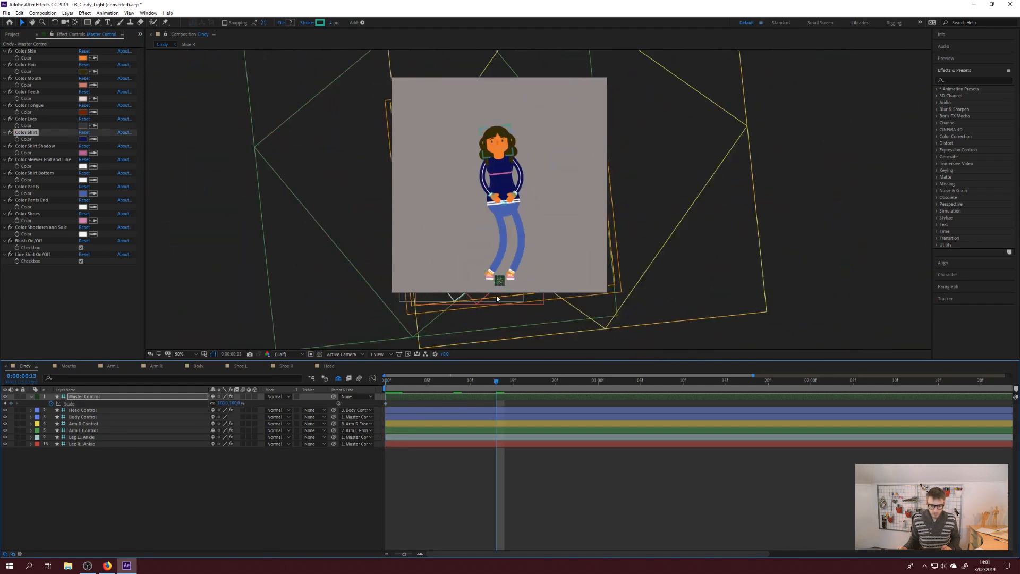
left_click_drag(403, 385, 358, 384)
key("space")
key("space")
key("space")
key("space")
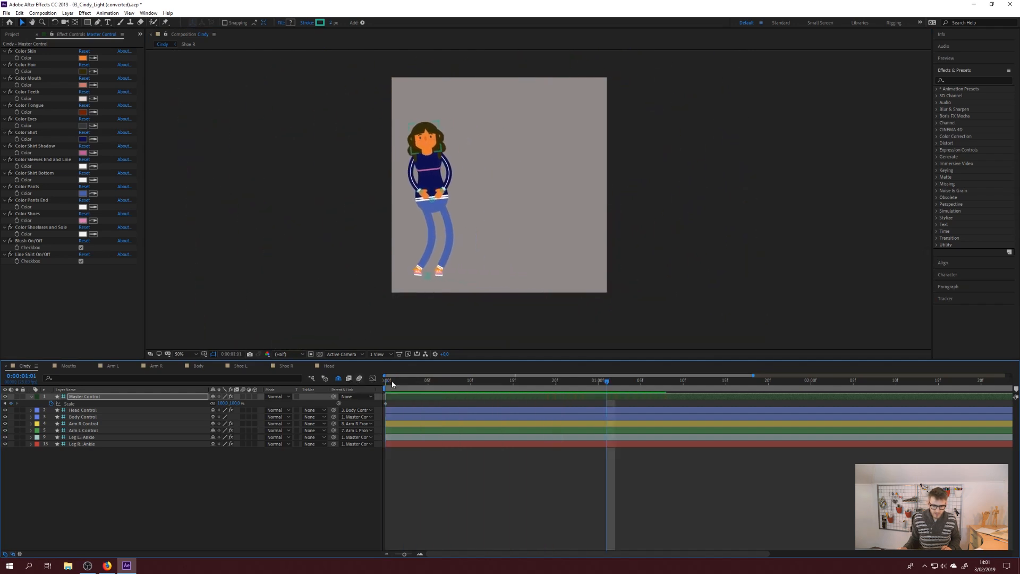
- Move Arm R Control up and to the right so the arm stretches out, and preview the animation from the start
left_click_drag(444, 191, 493, 140)
left_click_drag(607, 382, 355, 383)
key("space")
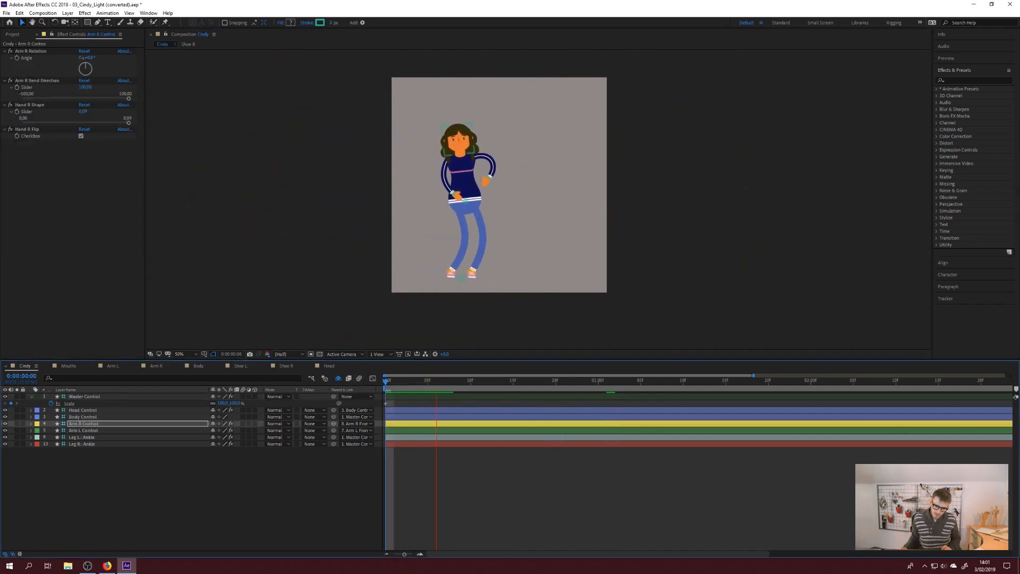
key("space")
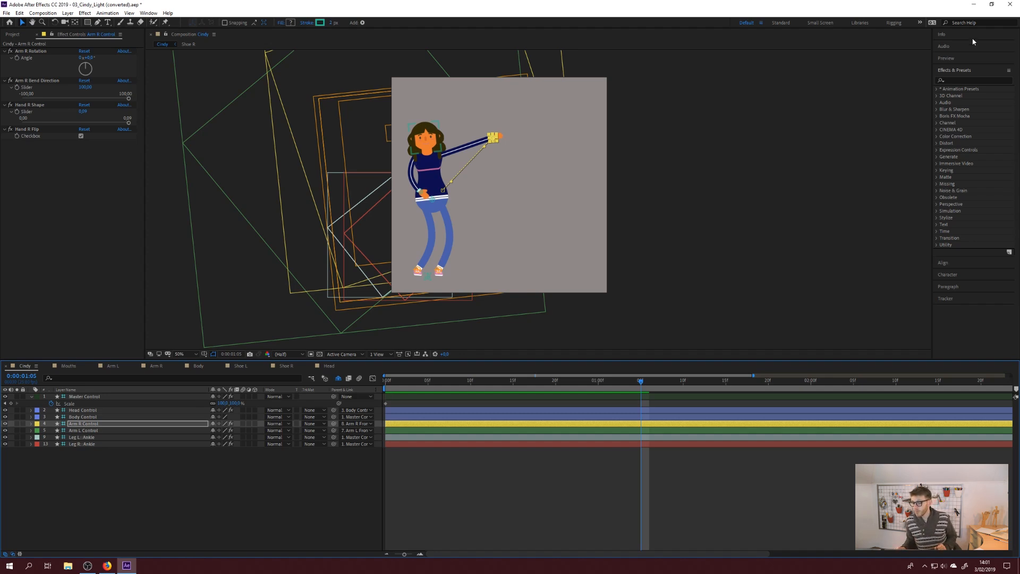
- Close the Light project and open the Cindy Premium project file from the desktop
left_click(1011, 4)
left_click(537, 295)
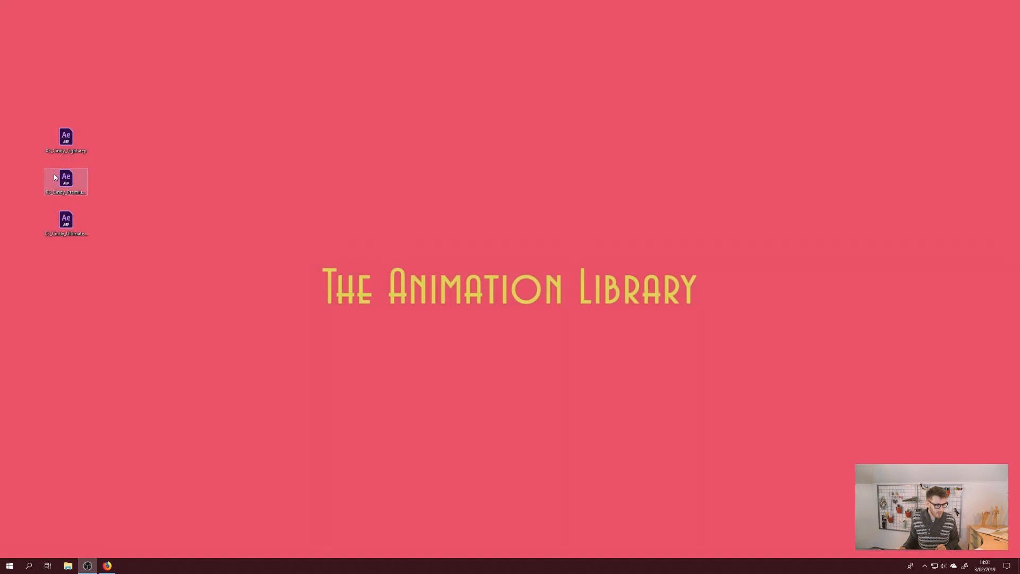
left_click(66, 181)
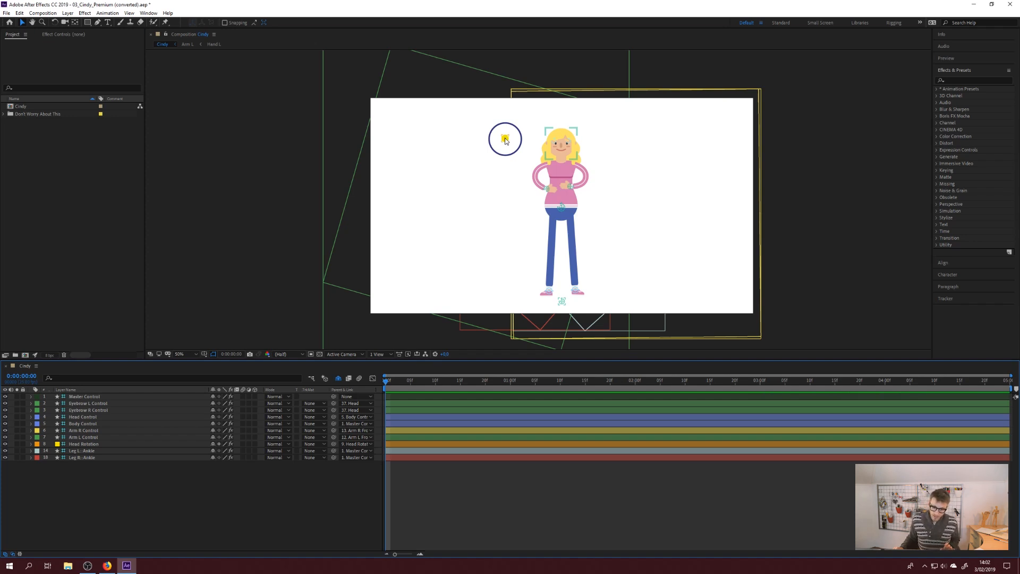
- Nudge the yellow Head Rotation controller slightly upward inside its circle
left_click(506, 139)
mouse_move(506, 140)
left_mouse_down()
mouse_move(517, 131)
mouse_move(496, 118)
mouse_move(505, 161)
mouse_move(518, 149)
mouse_move(496, 131)
mouse_move(506, 136)
left_mouse_up()
- Select Head Control and tilt the character's head clockwise
left_click(573, 128)
left_click(572, 129)
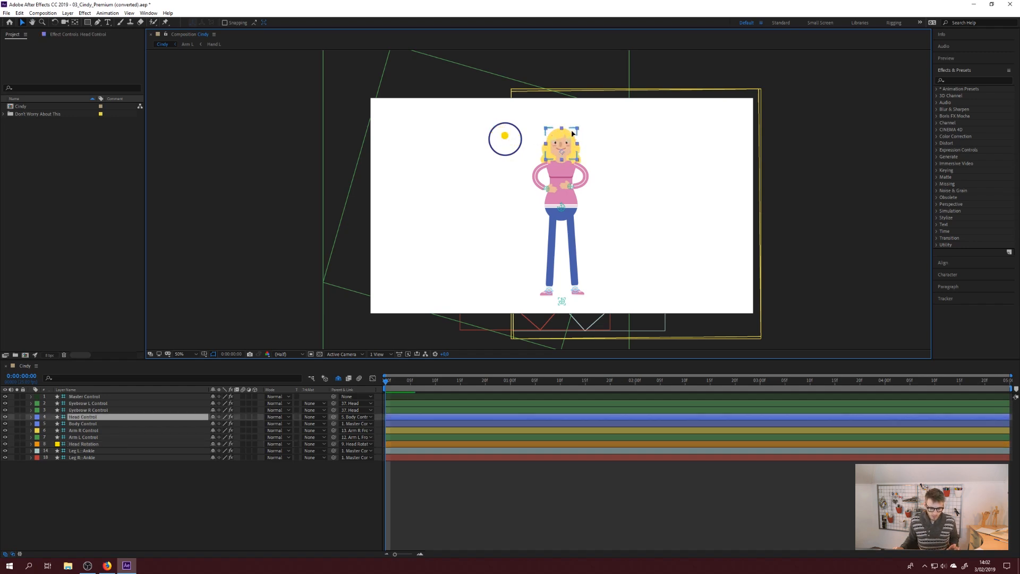
key("w")
left_click_drag(573, 134, 583, 140)
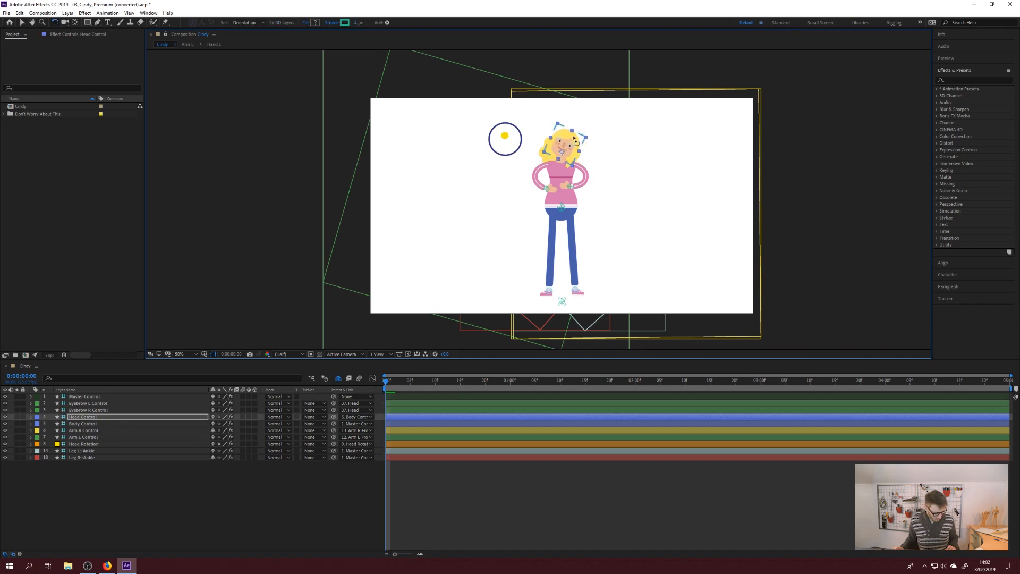
- Try raising the Head Rotation controller further, and undo that move and the head tilt
key("v")
left_click_drag(507, 140, 507, 118)
key("ctrl+z")
key("ctrl+z")
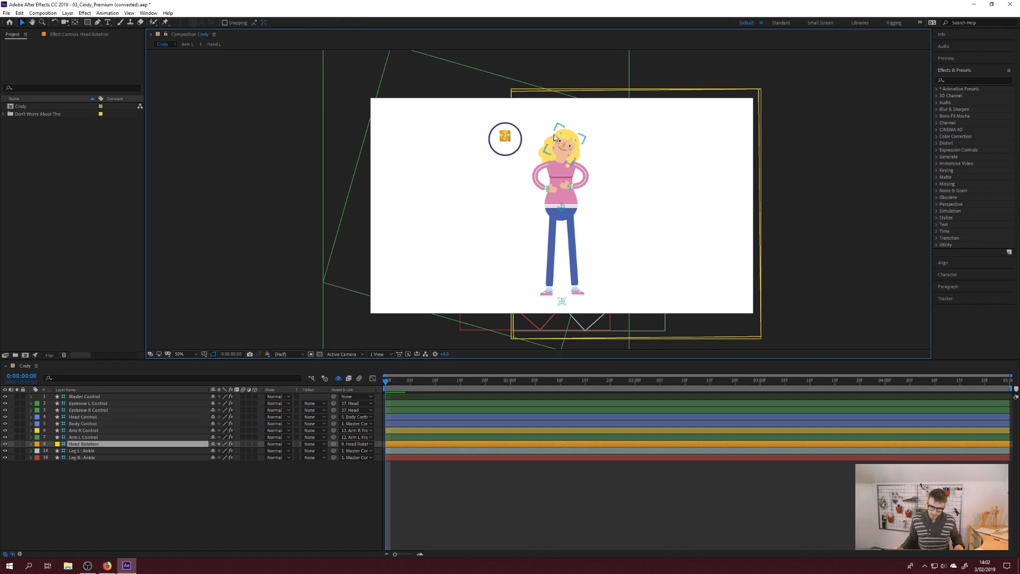
- Select Eyebrow R Control and rotate the eyebrow slightly counterclockwise
scroll(541, 136, "up", 4)
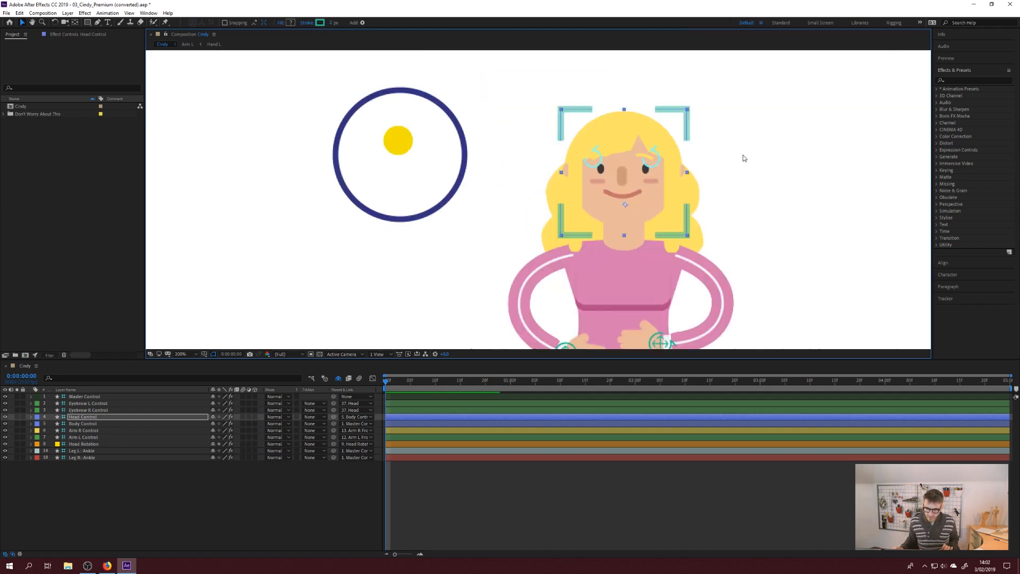
left_click(743, 155)
left_click(654, 165)
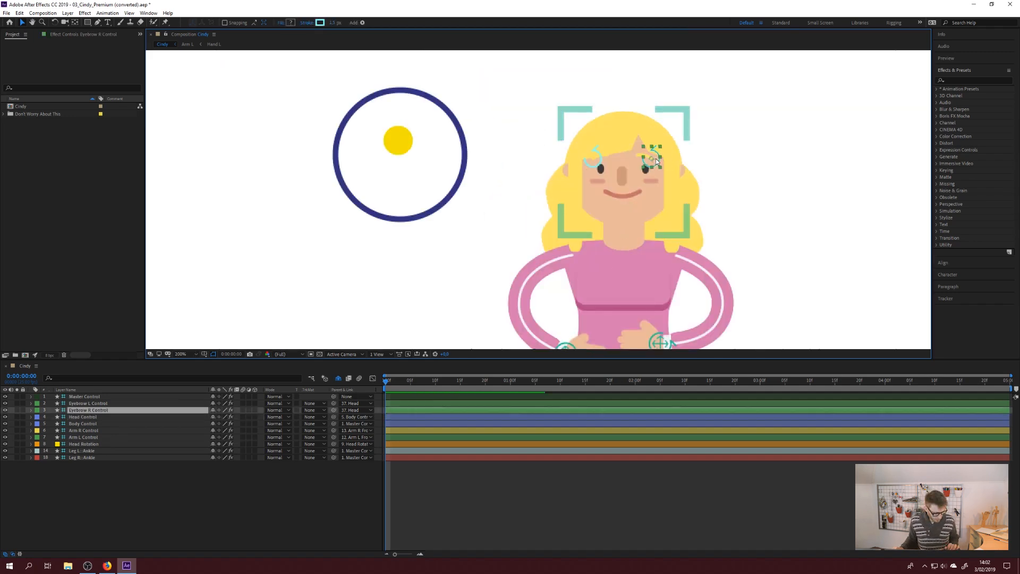
key("w")
left_click_drag(661, 167, 661, 162)
- Rotate Eyebrow L Control slightly clockwise and shift it a little toward the nose
left_click(603, 161)
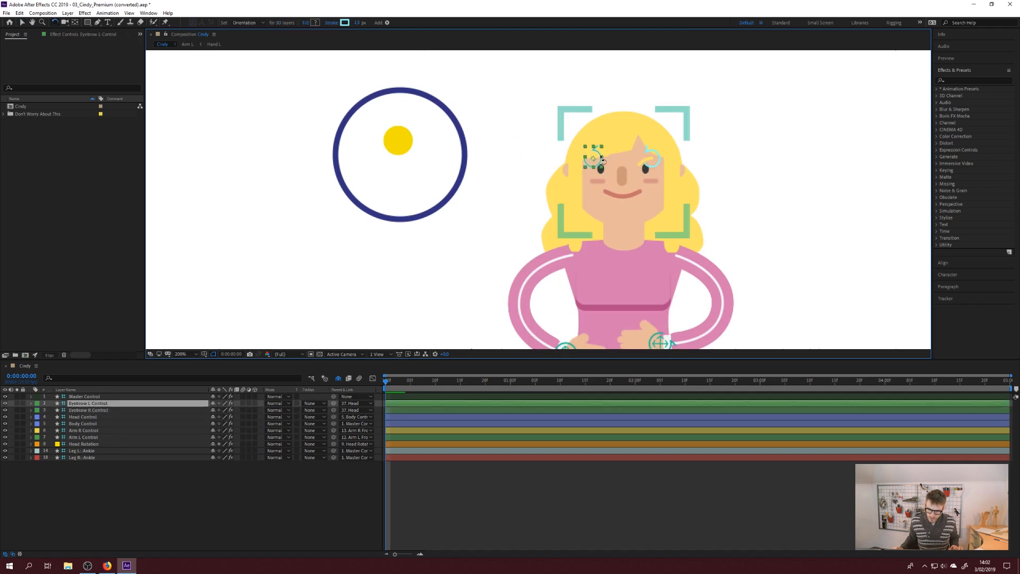
left_click_drag(600, 153, 605, 161)
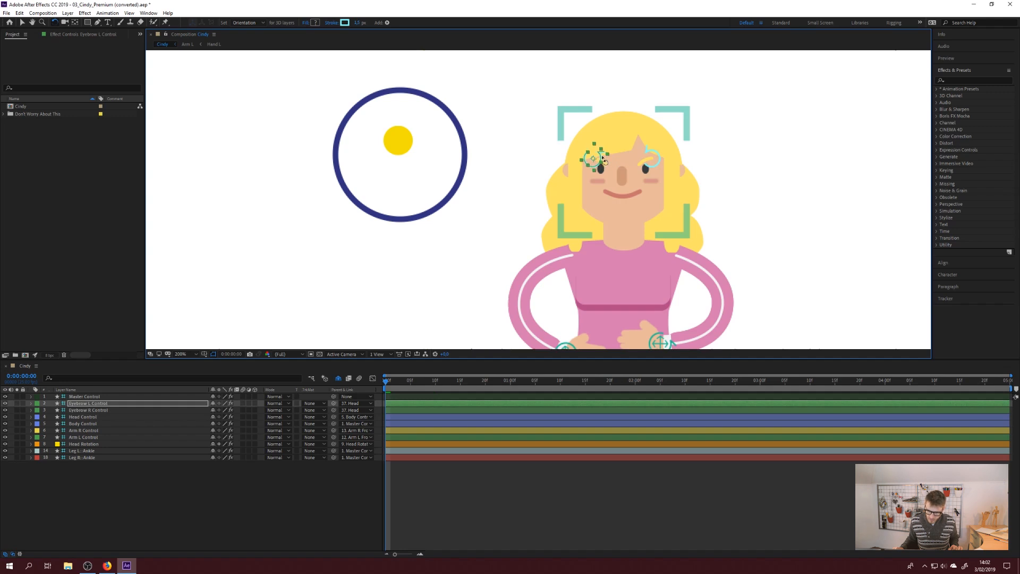
key("v")
left_click_drag(587, 163, 593, 164)
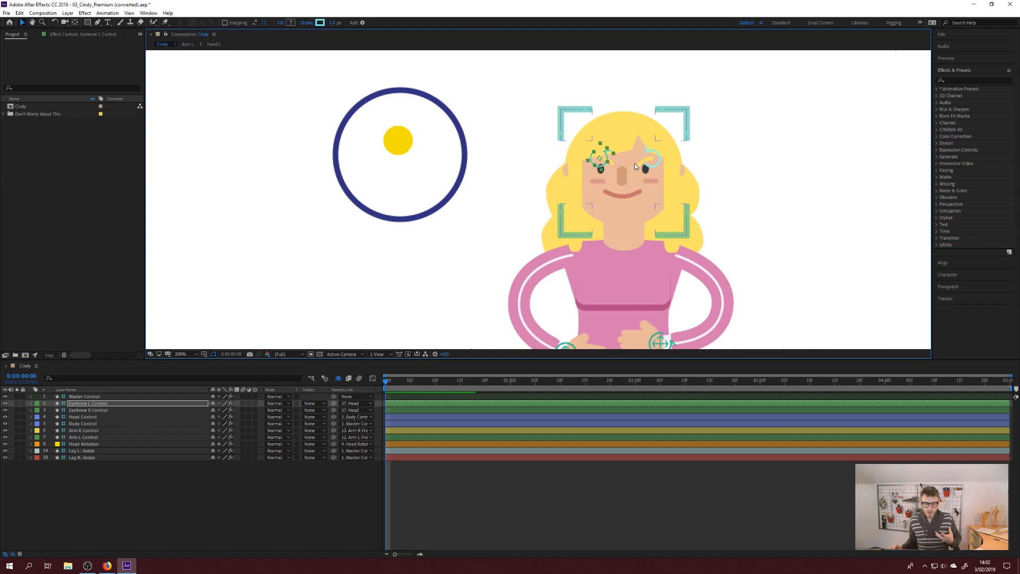
- Run through Head Control's Mouth Shapes up to the maximum value, and set the slider to 0,00
left_click(744, 206)
left_click(673, 234)
left_click(65, 36)
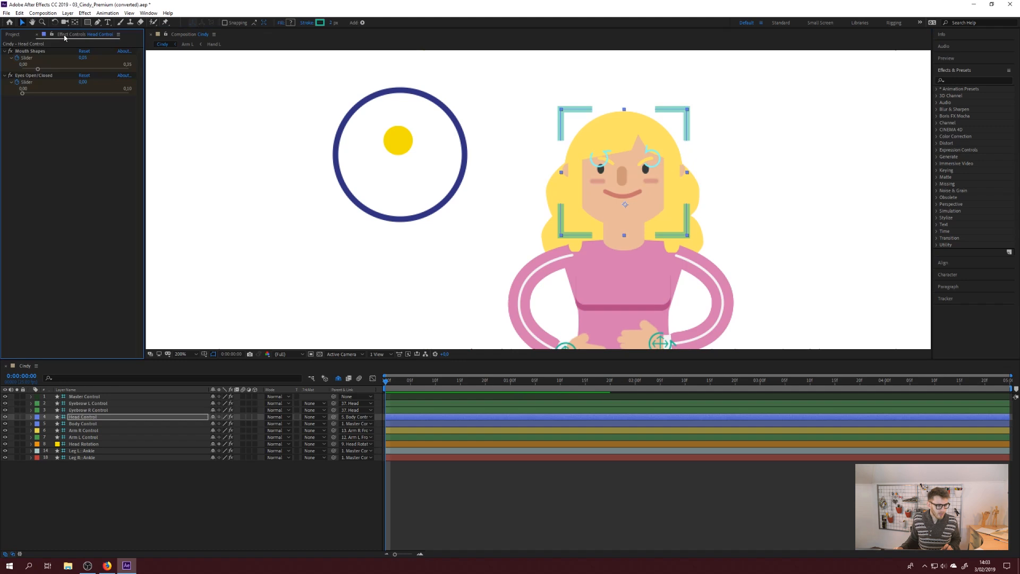
left_click_drag(38, 70, 148, 73)
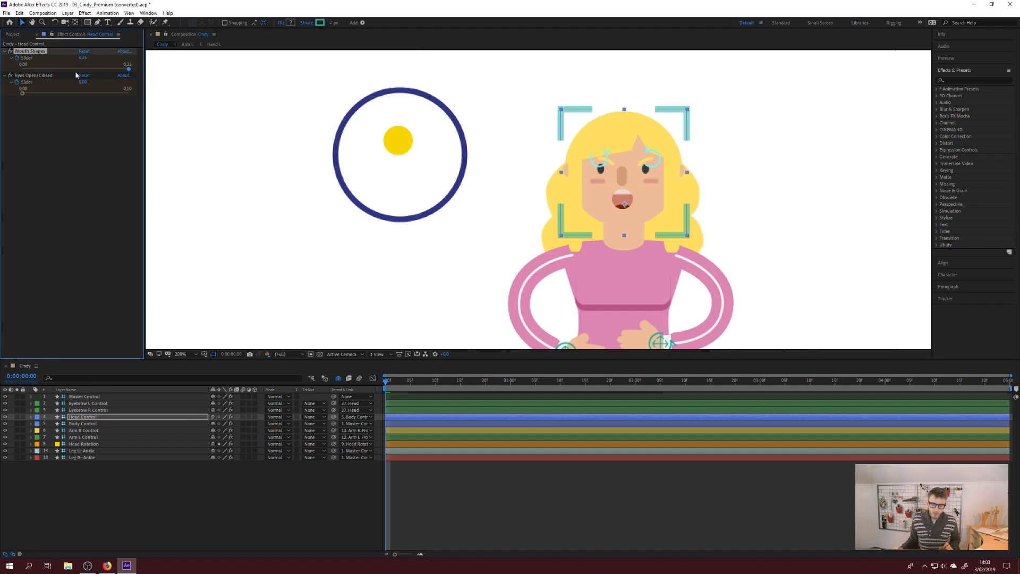
left_click_drag(42, 75, 20, 73)
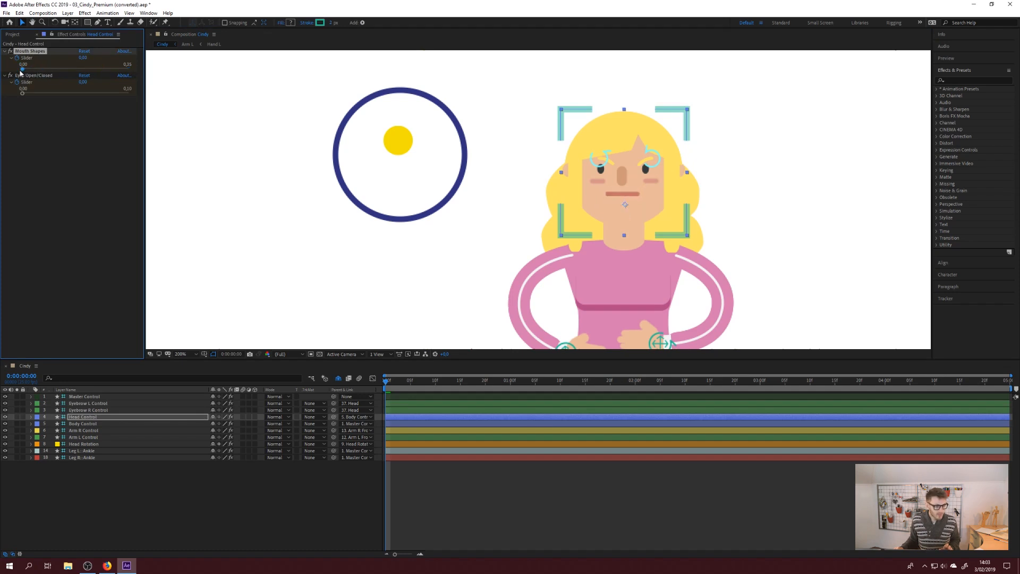
- Test Head Control's Eyes Open/Closed slider at several values, and return it to 0,00
left_click(64, 94)
left_click_drag(117, 93, 119, 93)
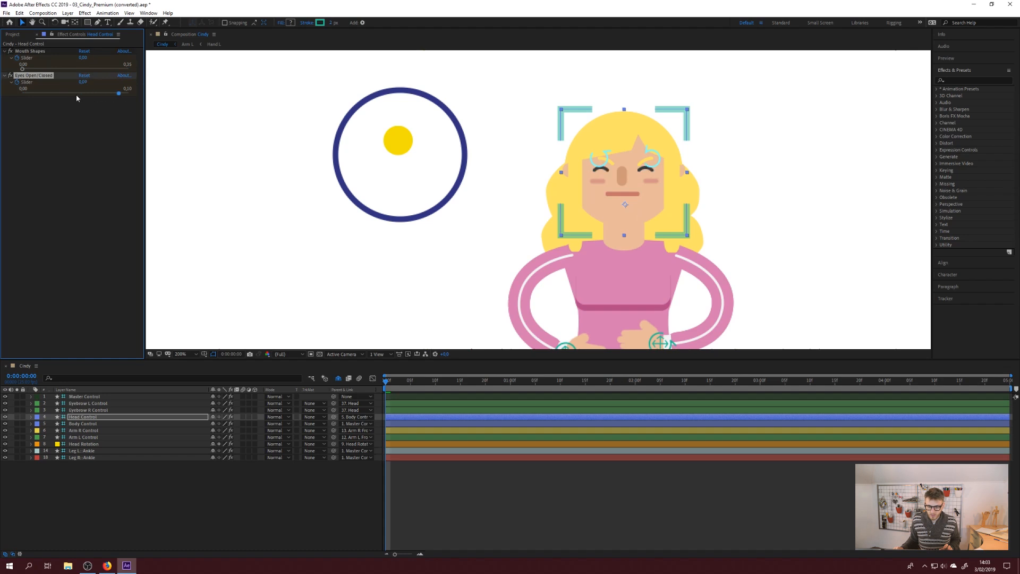
left_click(45, 94)
left_click(127, 96)
left_click(14, 95)
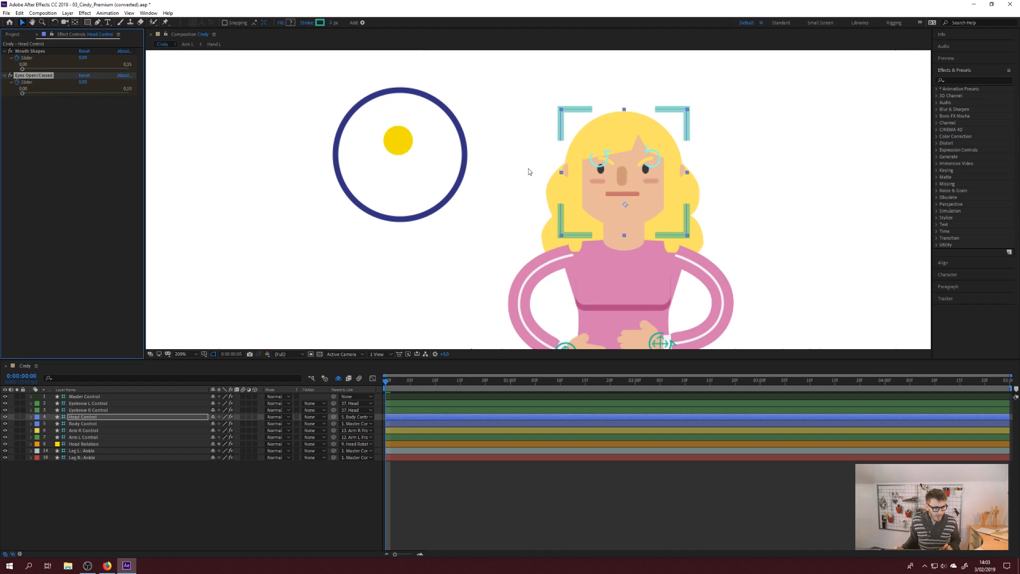
- Try rotating the left arm with Arm L Control, undo the rotation, and test the Hand L Before/Behind option
scroll(615, 154, "down", 3)
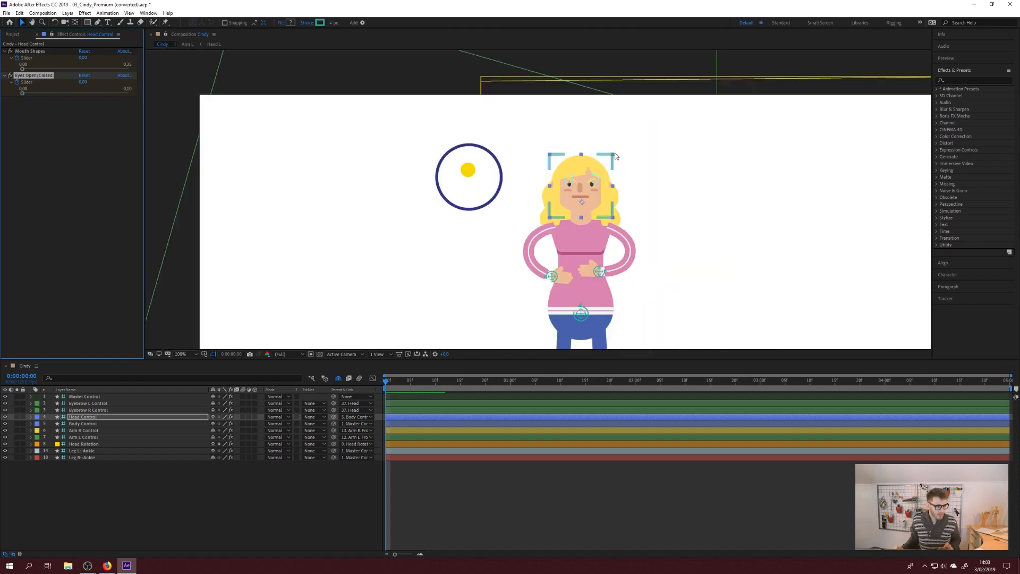
left_click(545, 240)
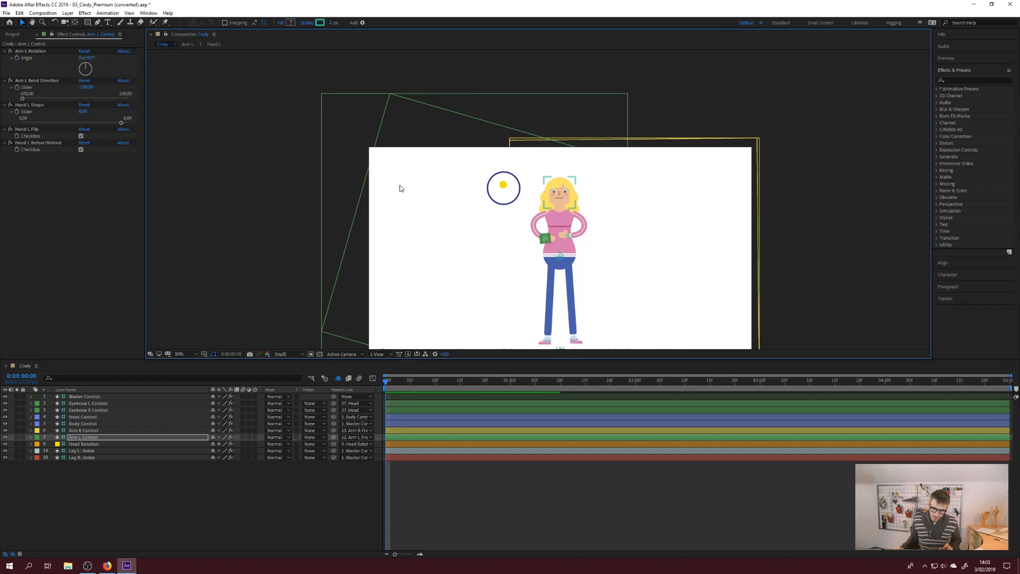
left_click_drag(85, 60, 119, 73)
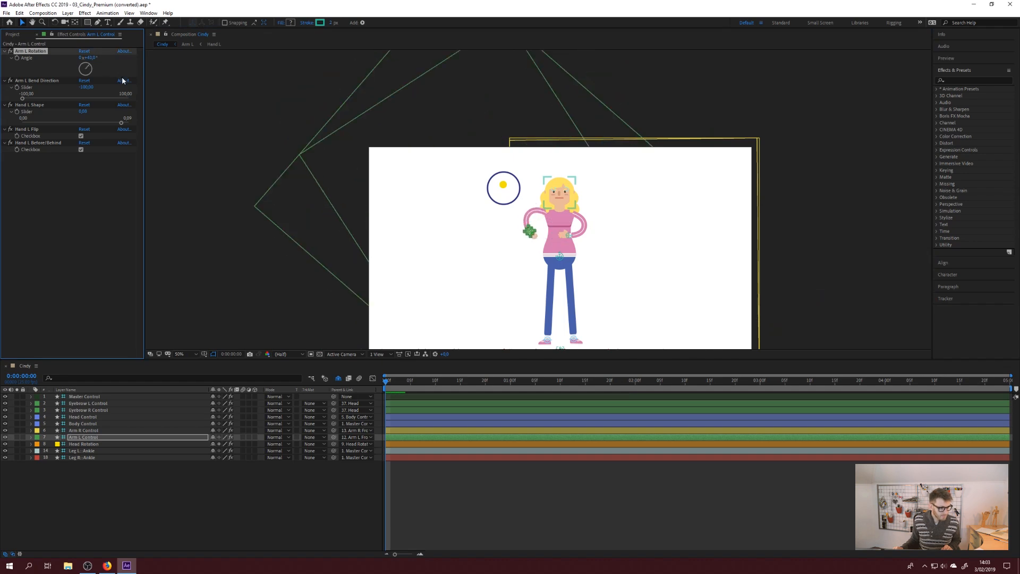
key("ctrl+z")
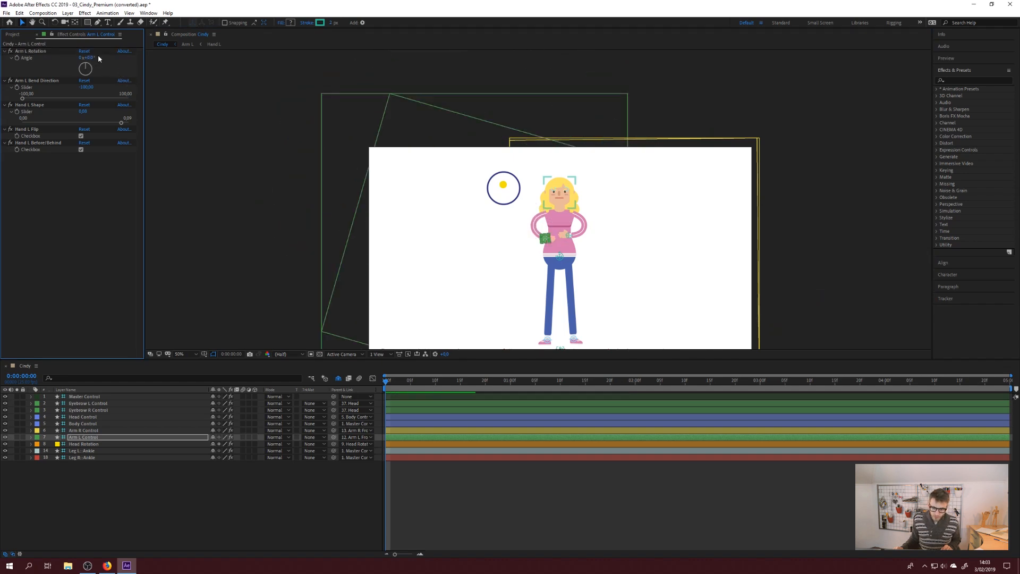
left_click(81, 150)
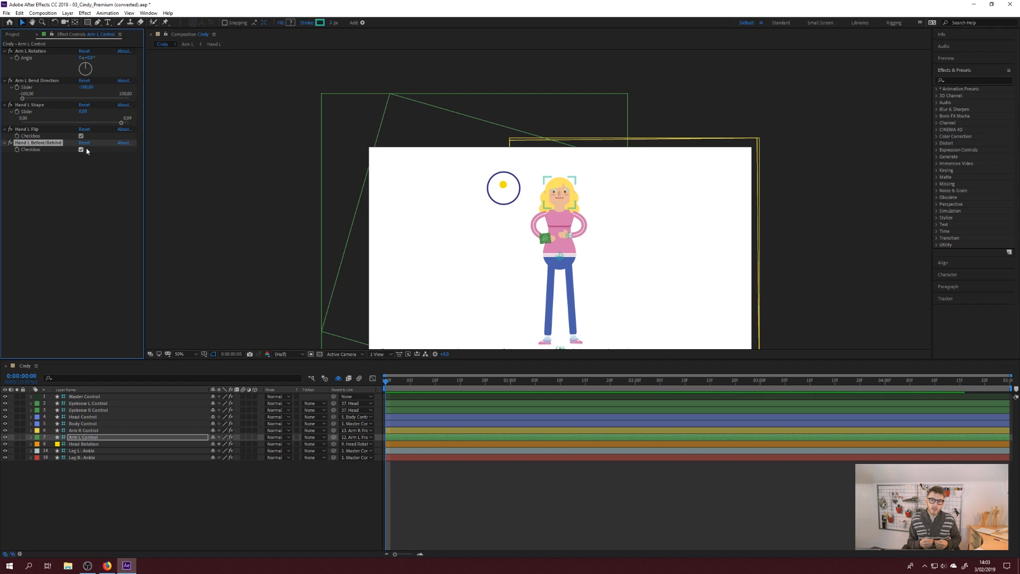
- Select Body Control at the waist and set Body Rotation to 0,00
left_click(562, 260)
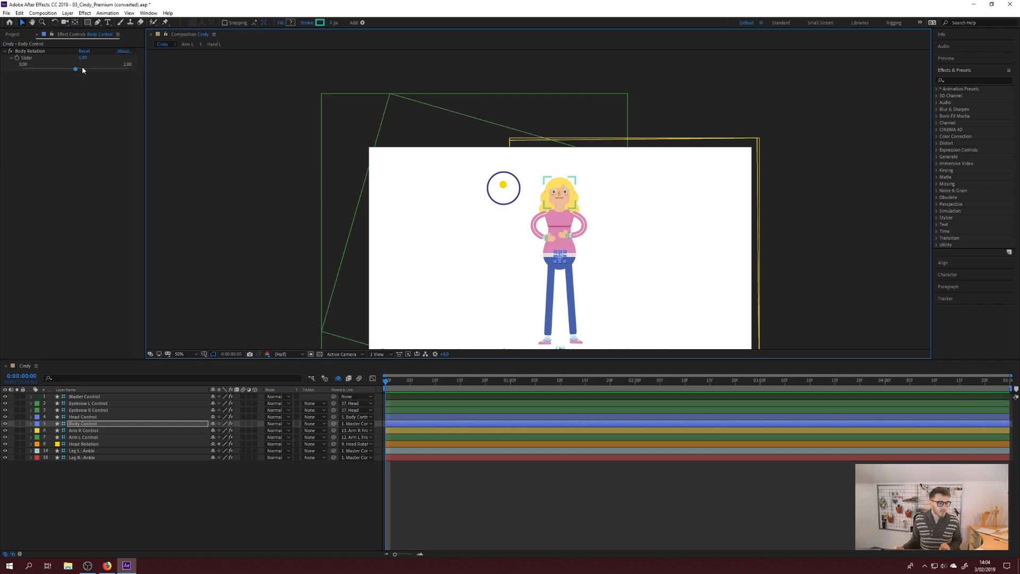
left_click_drag(75, 69, 22, 69)
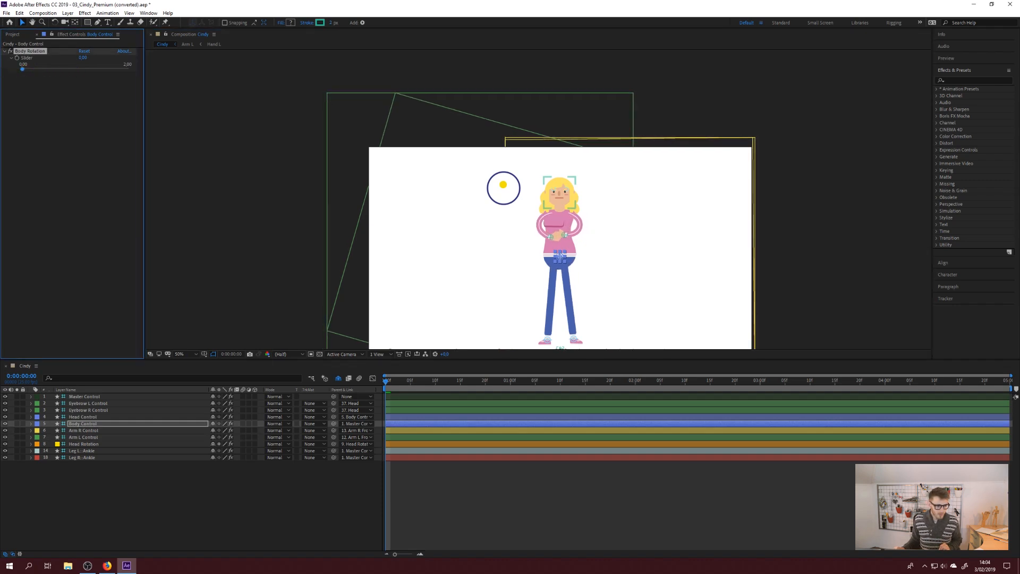
- Set Body Control's Body Rotation to 2,00, and toggle the Hand R Before/Behind option of Arm R Control
left_click_drag(23, 70, 161, 74)
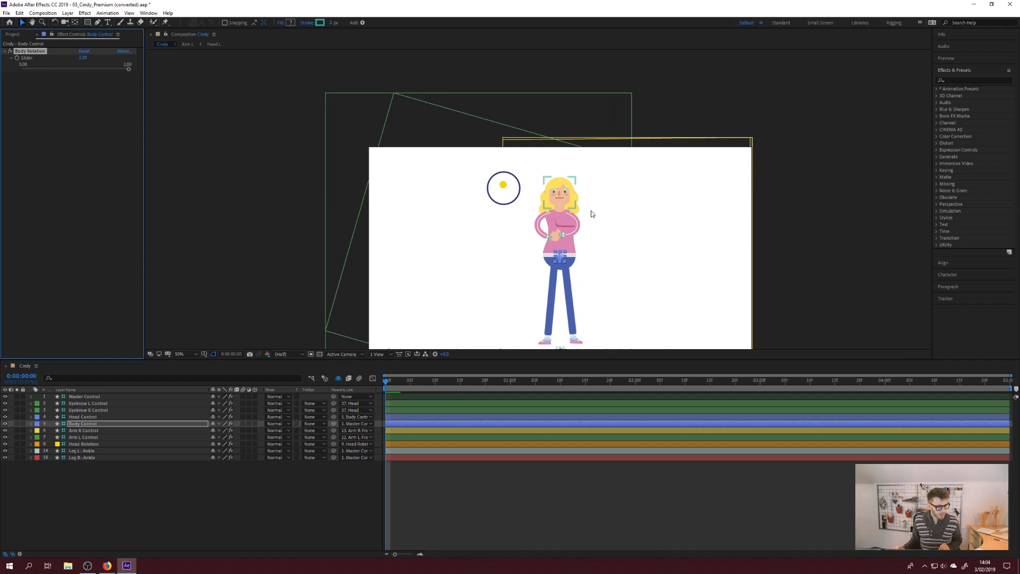
left_click(564, 236)
left_click_drag(127, 124, 127, 125)
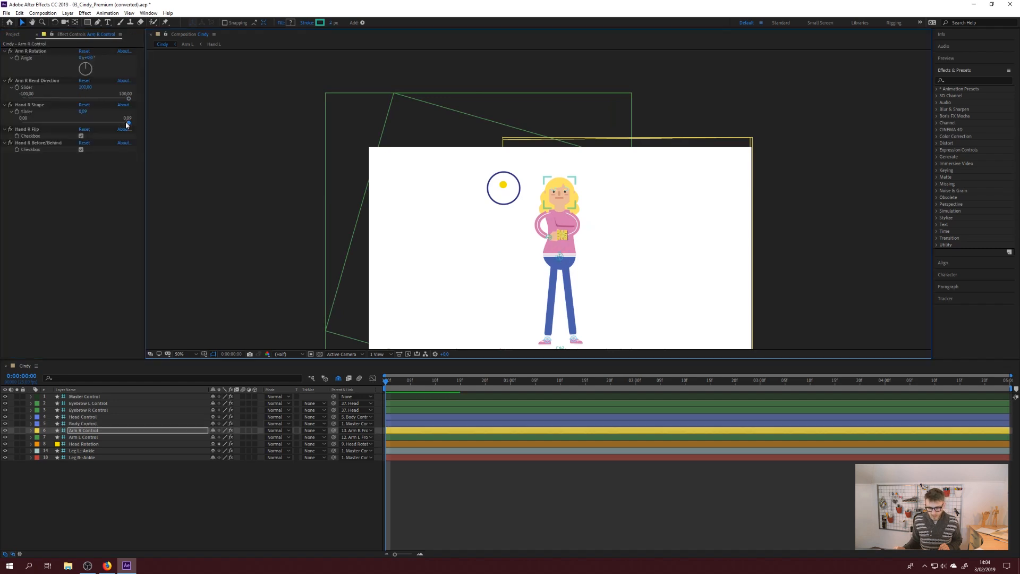
left_click(81, 150)
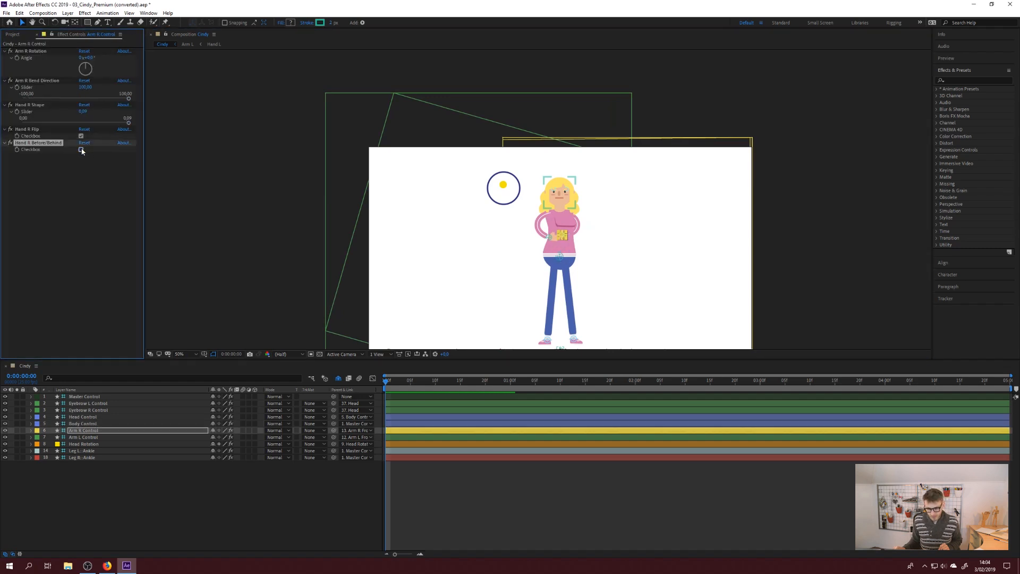
- Lower the body with Body Control so the legs bend, try rotating it sideways, and undo the rotation
left_click_drag(564, 236, 568, 270)
left_click(562, 266)
key("w")
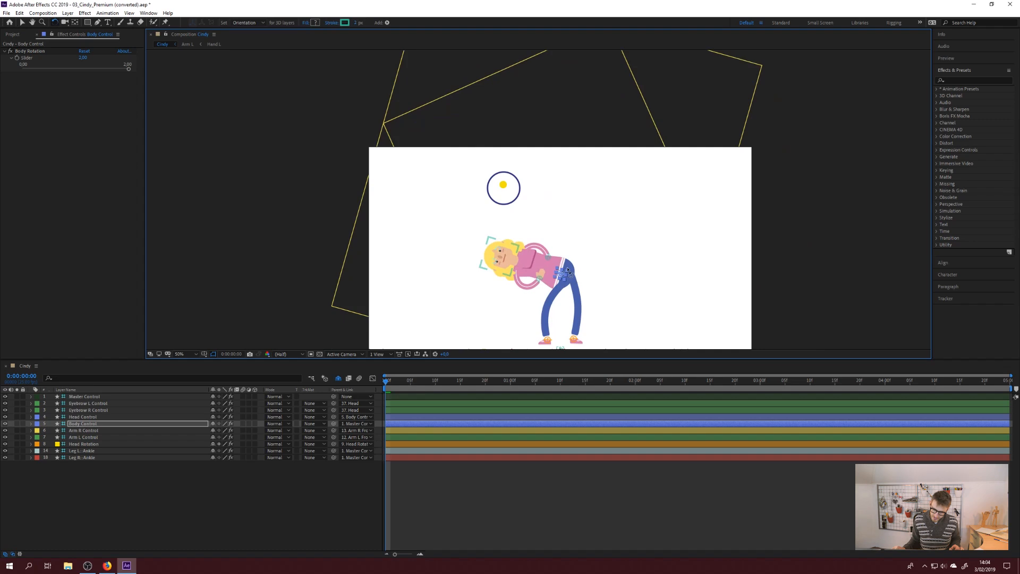
key("ctrl+z")
key("v")
- Select Leg L::Ankle at the left foot and set its RubberHose 2 Bend Direction to about 66
left_click(548, 341)
left_click_drag(631, 317, 629, 273)
left_click_drag(23, 90, 110, 96)
left_click(51, 116)
key("Delete")
key("period")
key("period")
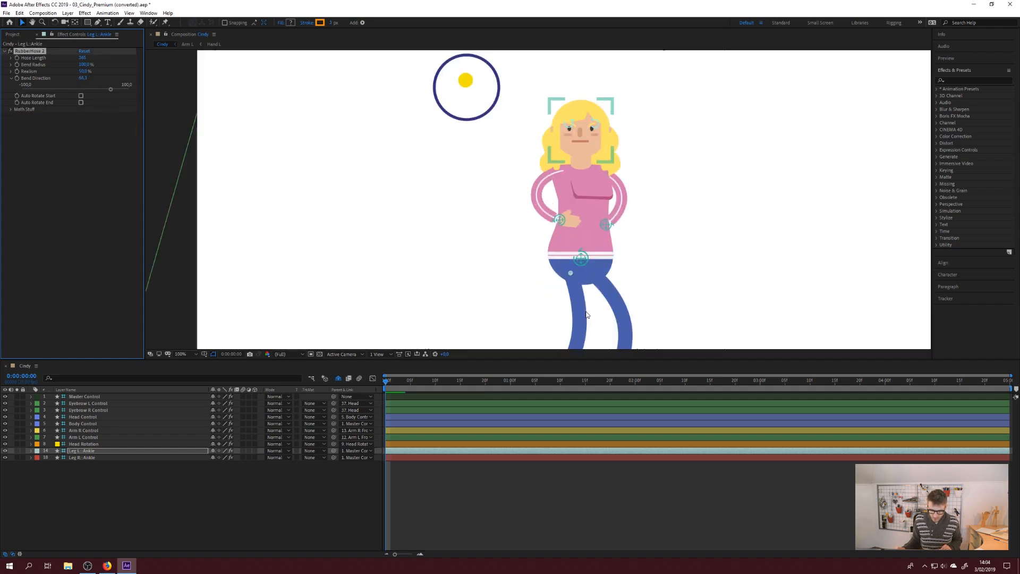
left_click_drag(583, 313, 518, 160)
left_click_drag(527, 284, 513, 147)
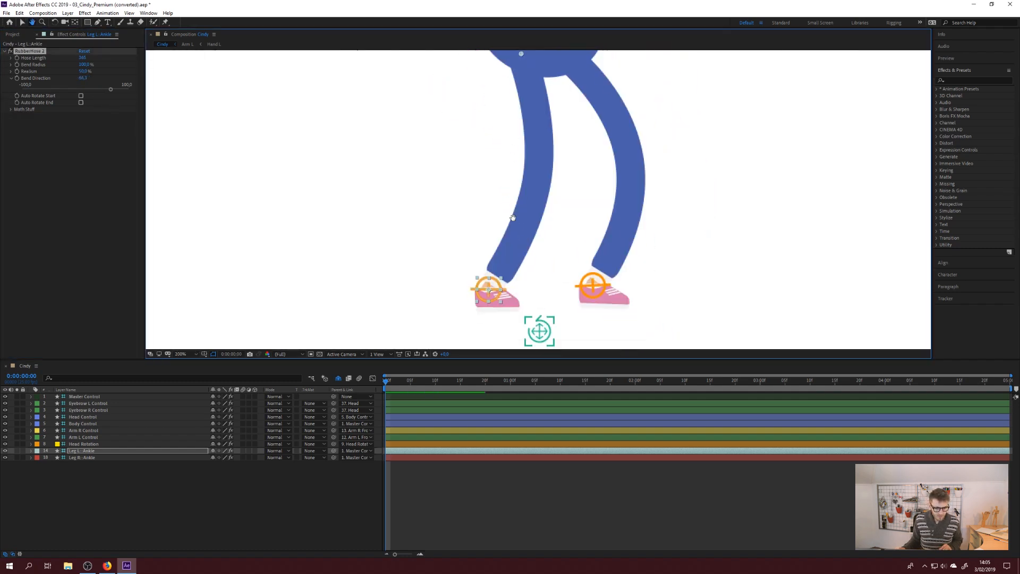
left_click_drag(514, 218, 517, 195)
- Try a Bend Direction of -100,0 on the left leg, undo it, and set it to about -97
left_click_drag(111, 88, 10, 94)
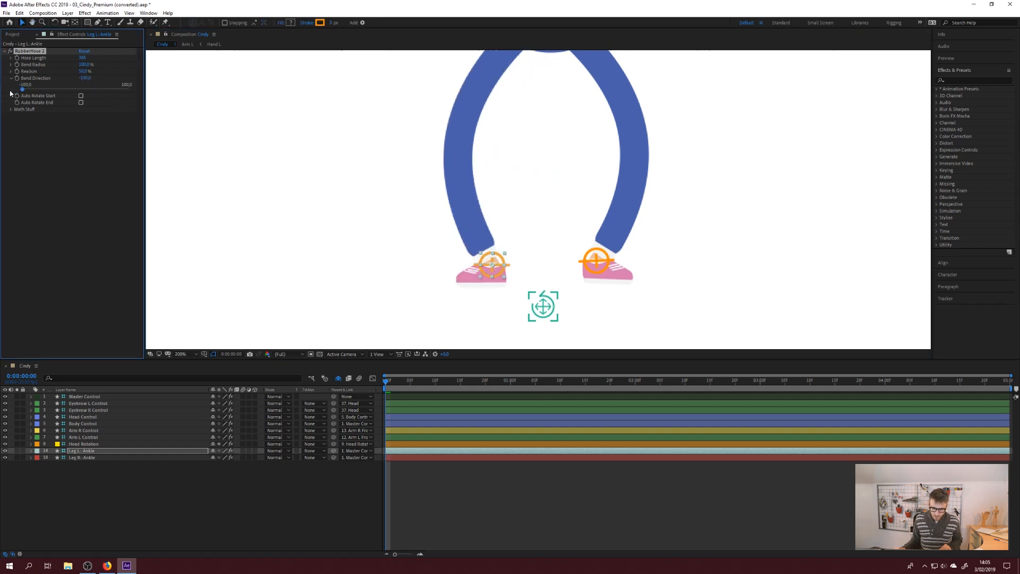
key("ctrl+z")
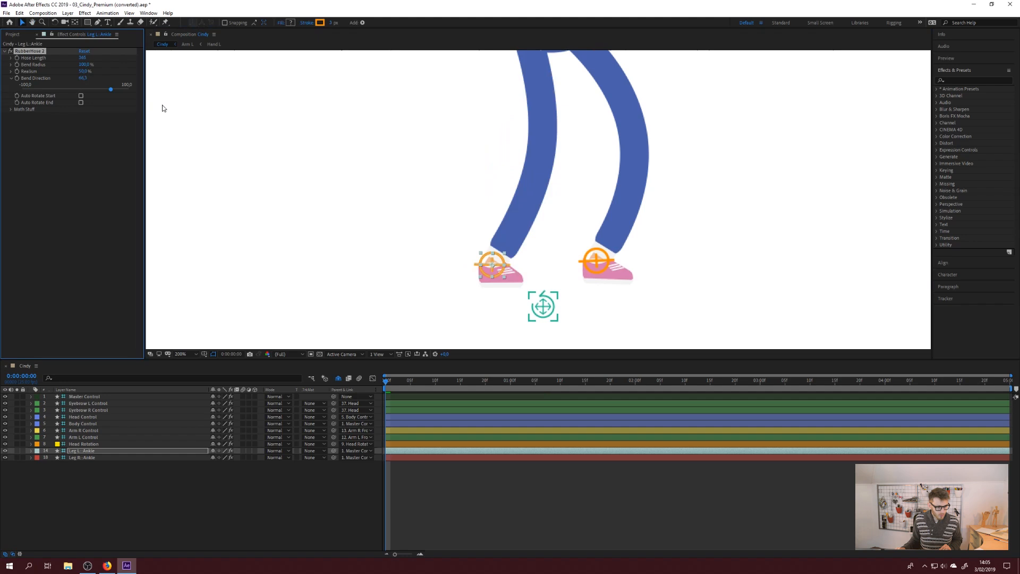
left_click_drag(44, 95, 24, 89)
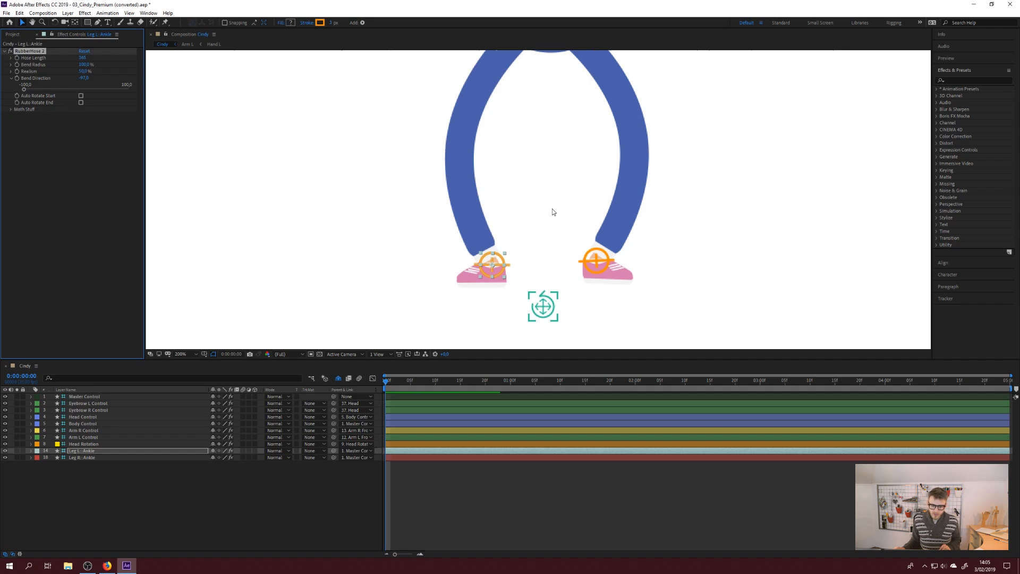
- Select Master Control below the feet and test its Line Shirt On/Off and Blush On/Off options, leaving both enabled
scroll(552, 195, "down", 5)
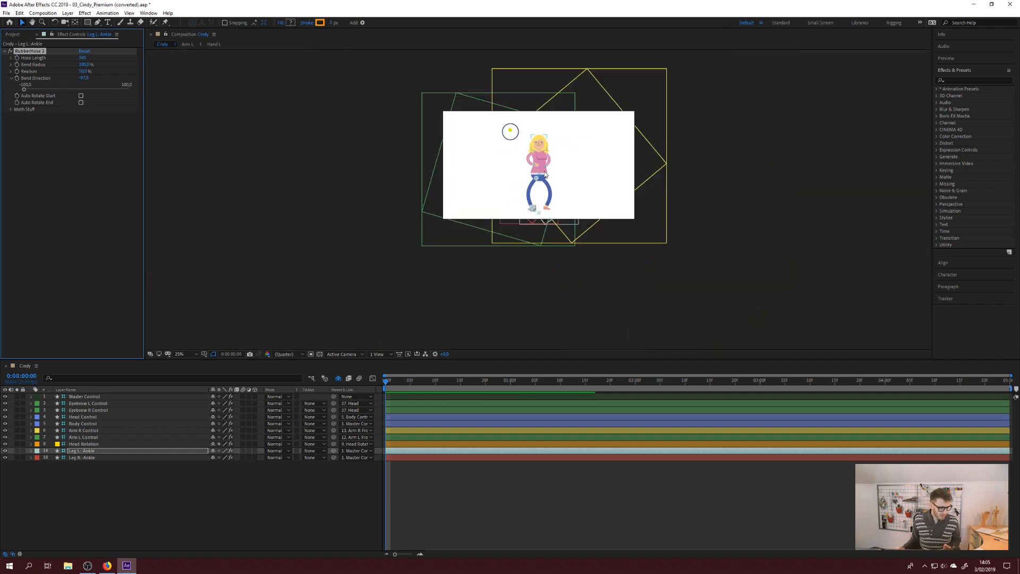
left_click(539, 212)
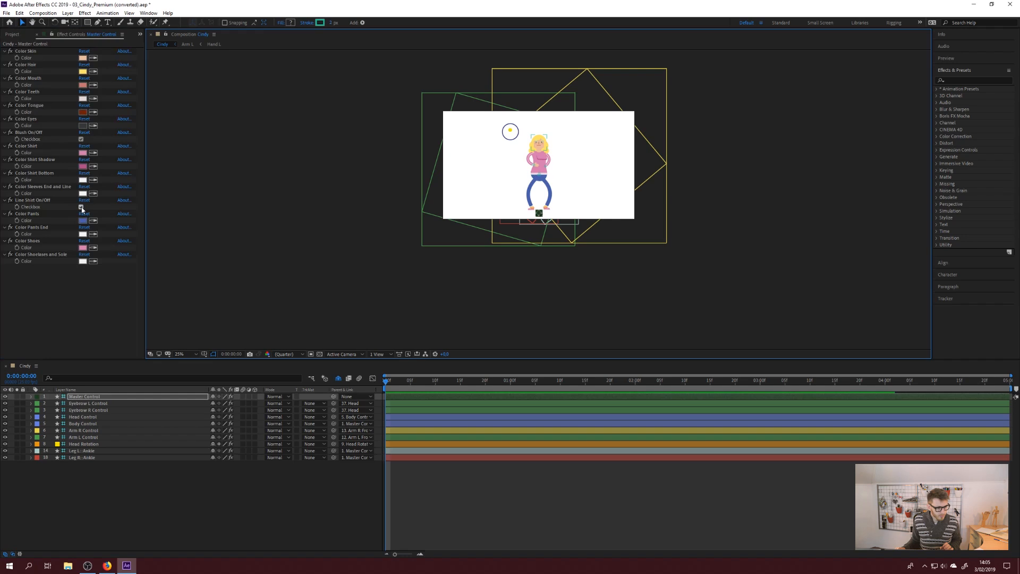
left_click(81, 207)
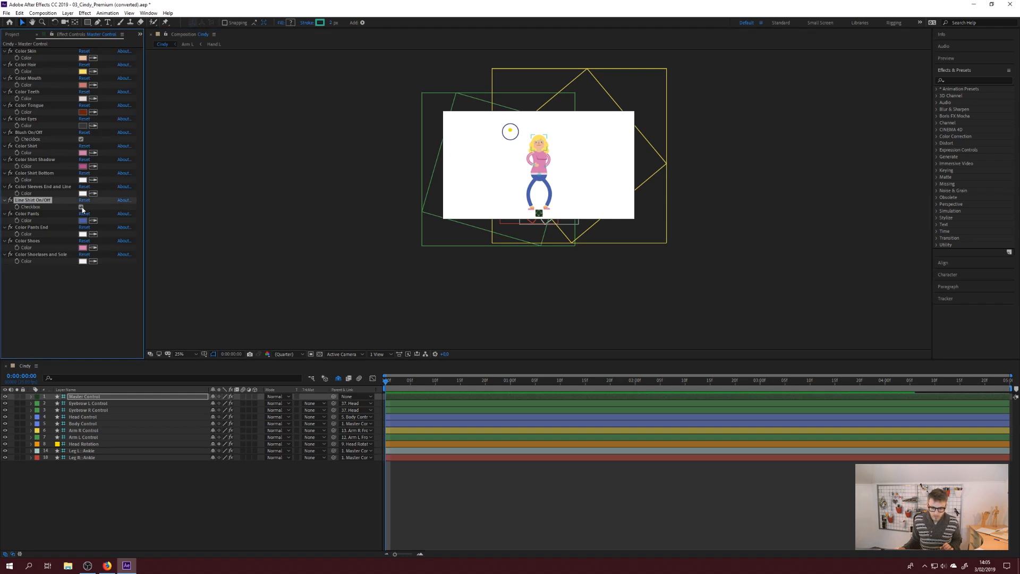
left_click(81, 140)
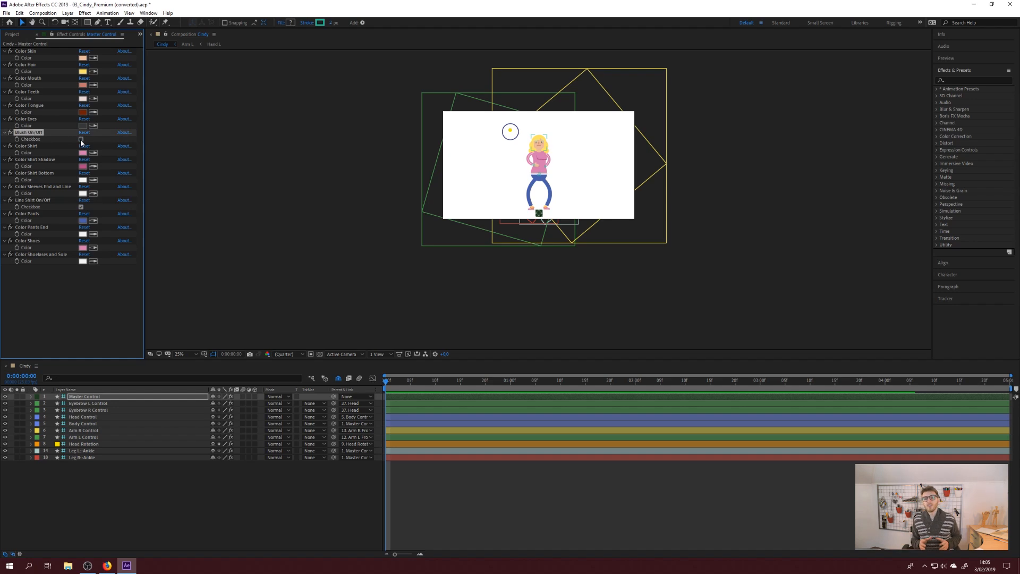
left_click(82, 140)
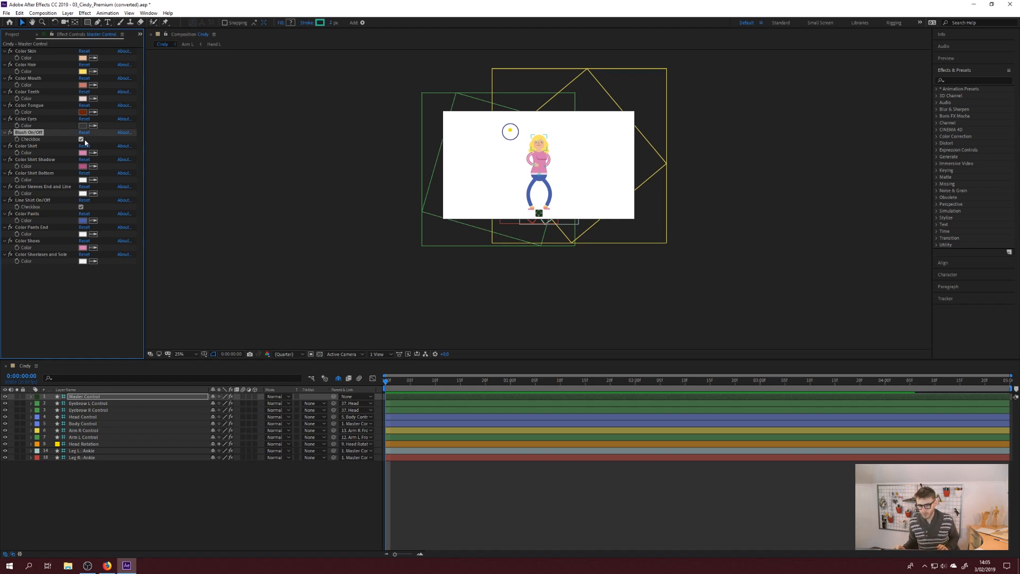
- Minimize the Premium project and open the 03_Cindy_Ultimate project from the desktop
left_click(976, 6)
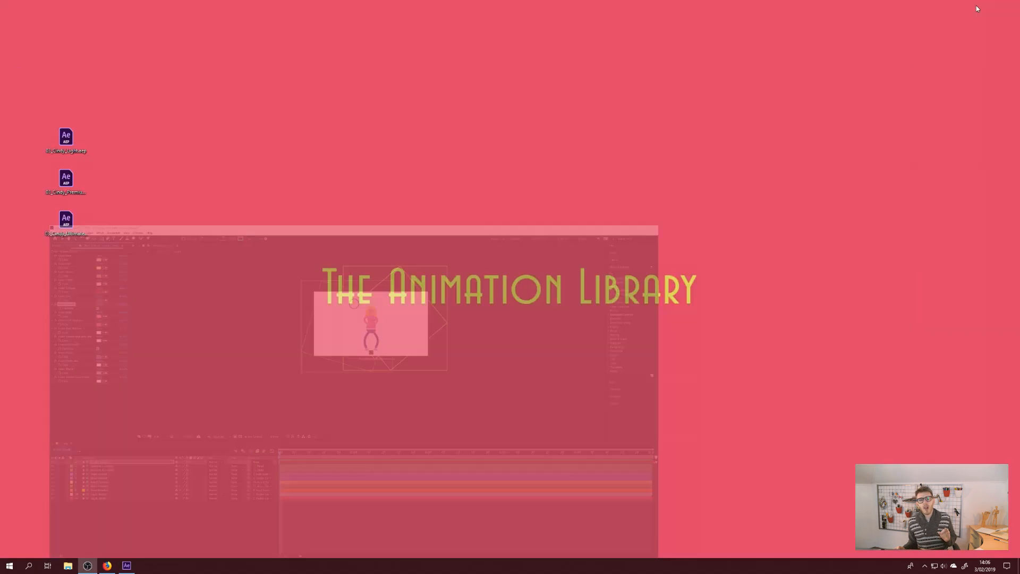
left_click(64, 219)
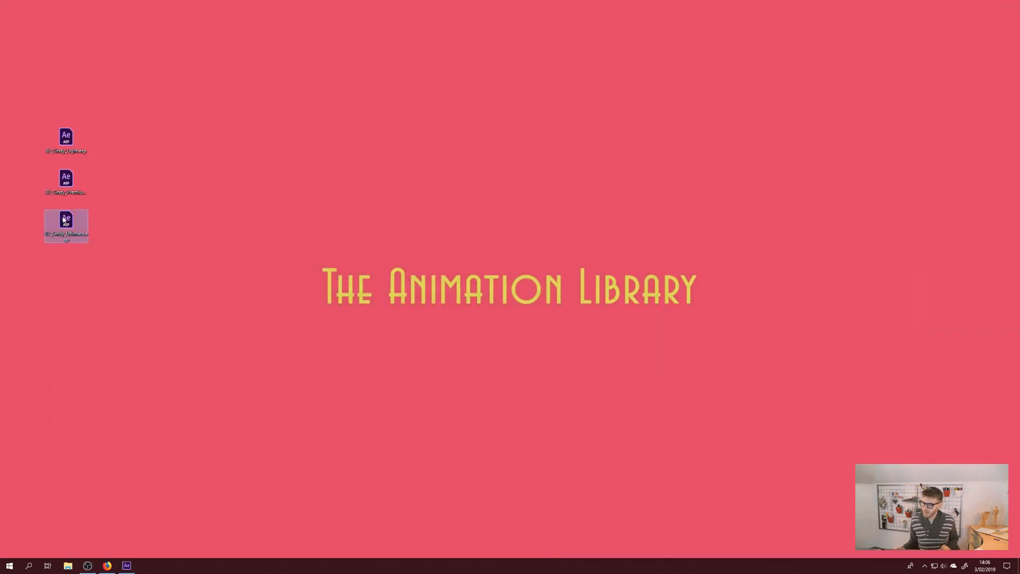
double_click(72, 222)
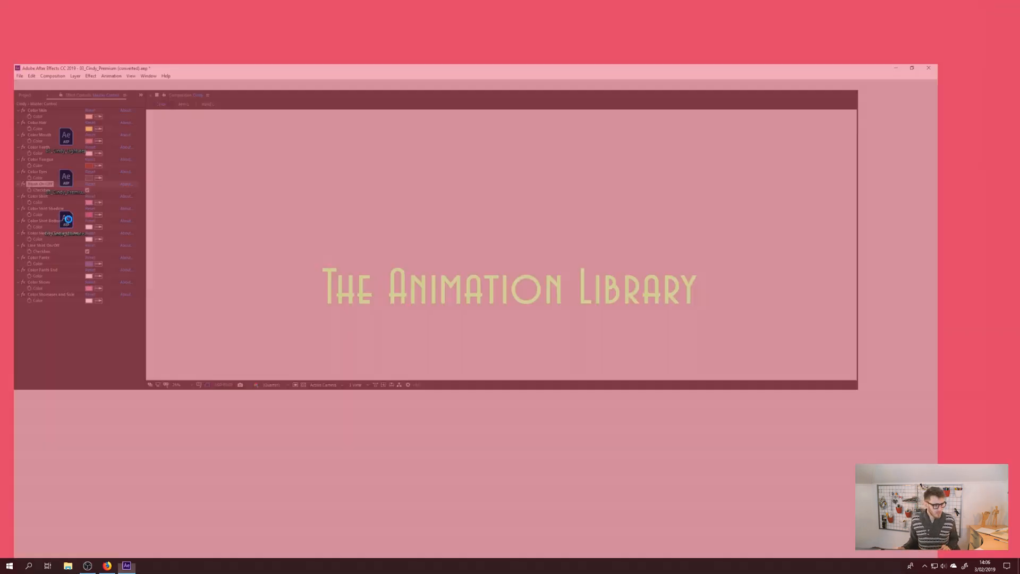
left_click(537, 294)
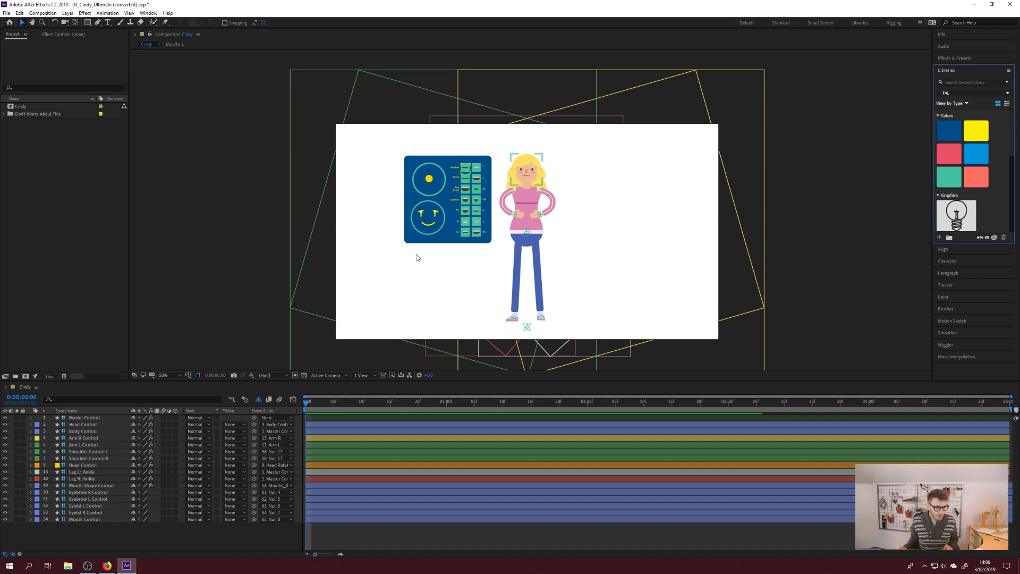
- Test the yellow Head Control dot and Eyelid R Control on the blue face panel with small movements
key("period")
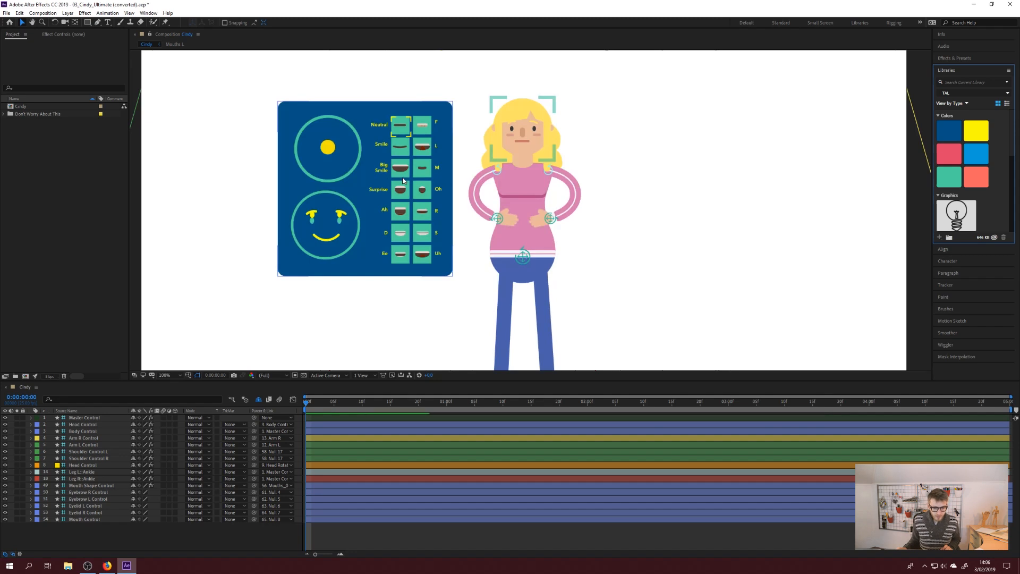
mouse_move(327, 147)
left_mouse_down()
mouse_move(302, 175)
mouse_move(292, 152)
mouse_move(321, 117)
mouse_move(357, 121)
mouse_move(358, 141)
mouse_move(329, 147)
left_mouse_up()
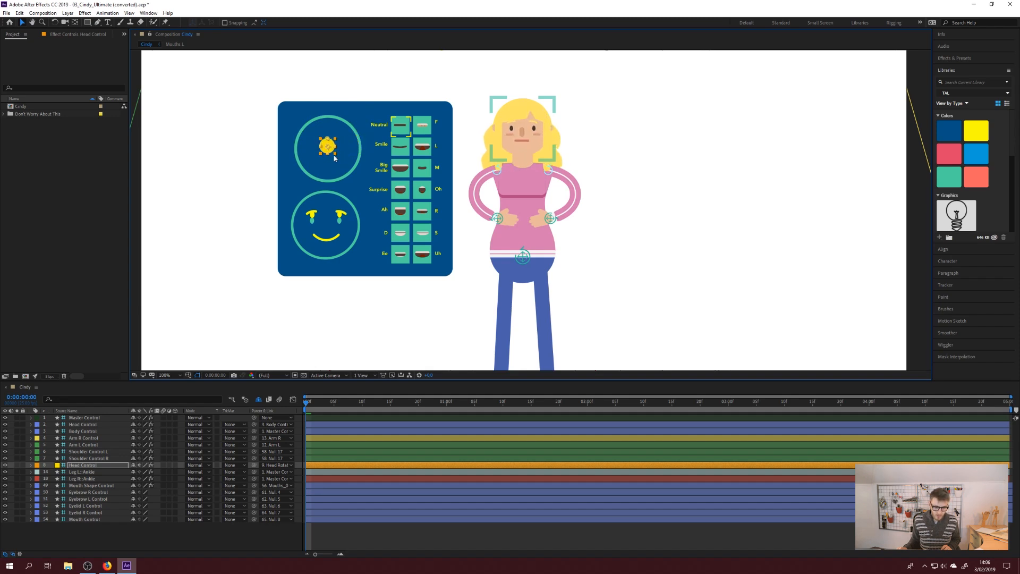
left_click(340, 216)
left_click_drag(340, 215, 340, 219)
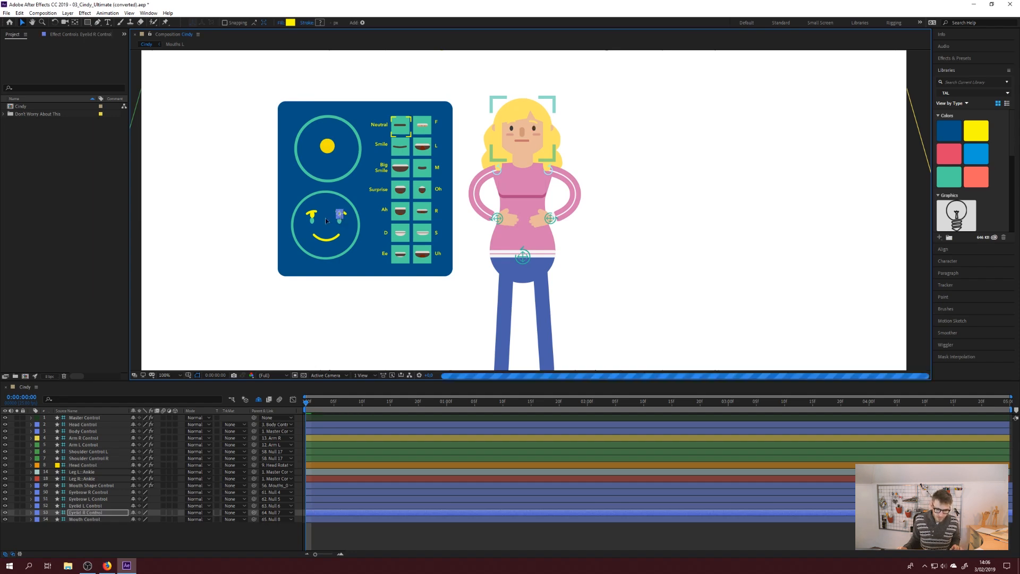
- Tilt Eyebrow L Control on the blue face panel, and rotate it level again
left_click(314, 218)
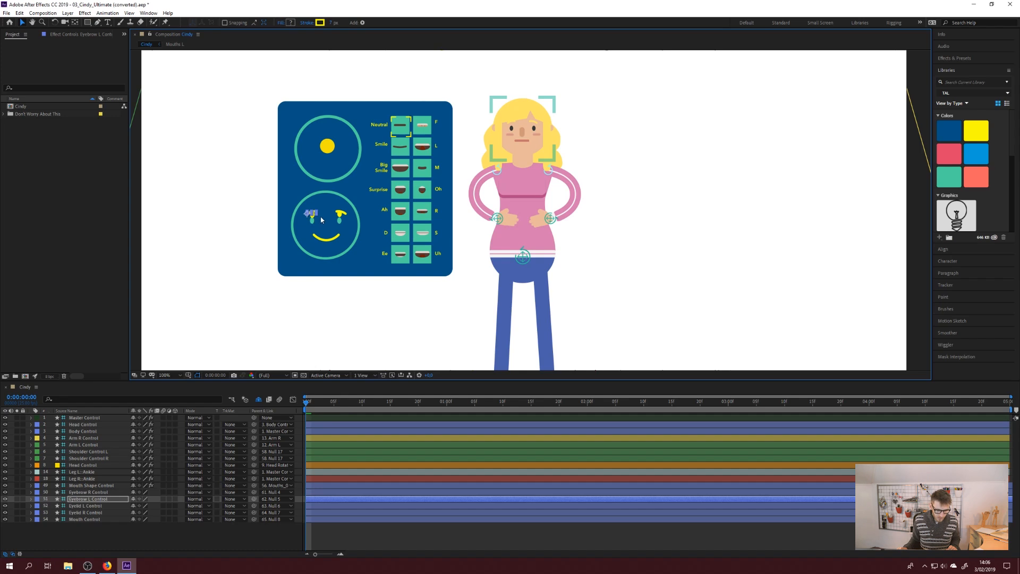
key("w")
left_click_drag(312, 214, 322, 219)
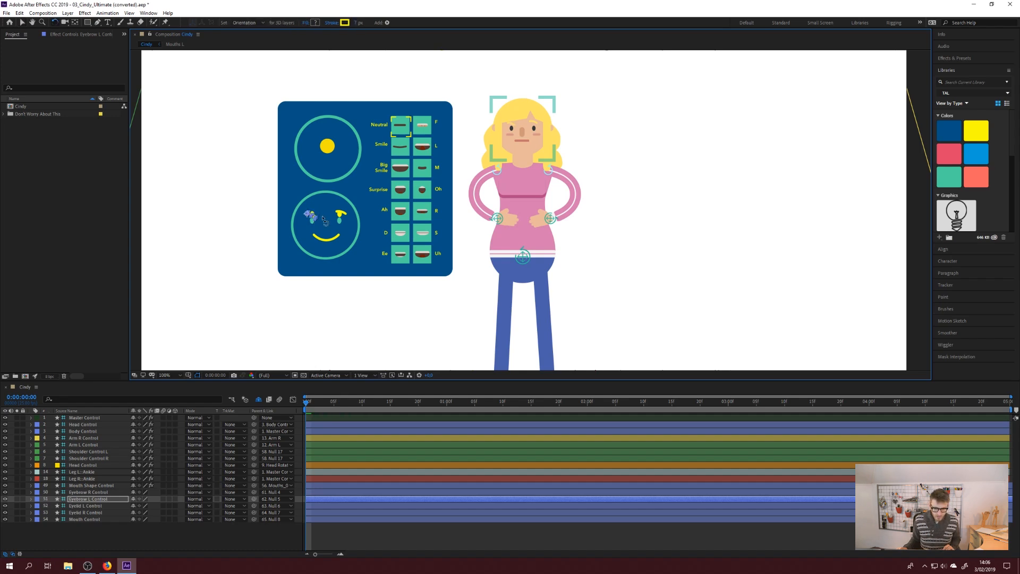
key("v")
key("period")
left_click_drag(156, 229, 342, 268)
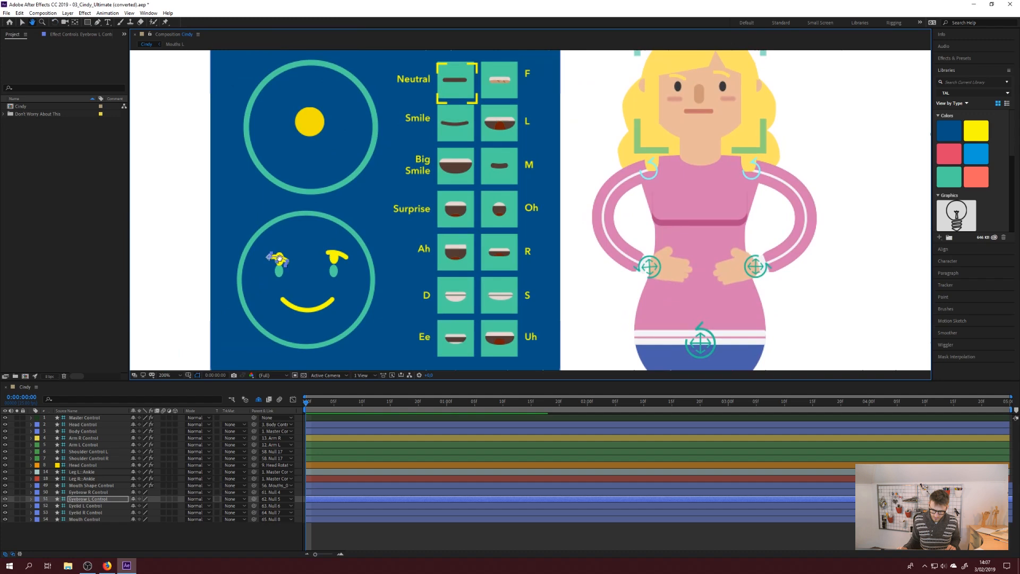
mouse_move(279, 259)
left_mouse_down()
mouse_move(286, 250)
mouse_move(289, 259)
left_mouse_up()
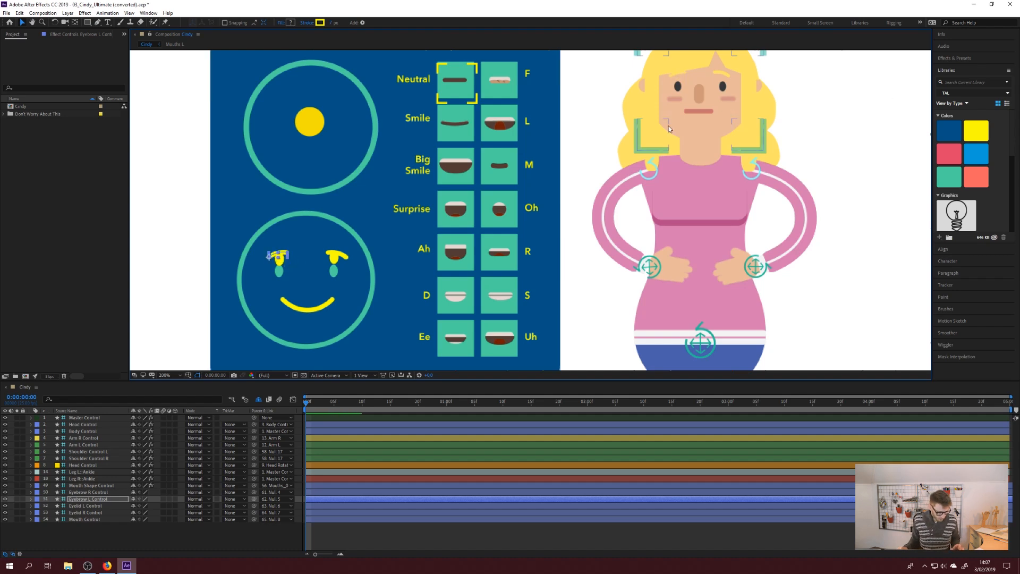
- Try adjusting Mouth Control and undo it, and move Mouth Shape Control to the D shape and back to Neutral
left_click_drag(332, 301, 316, 314)
key("v")
key("ctrl+z")
key("ctrl+z")
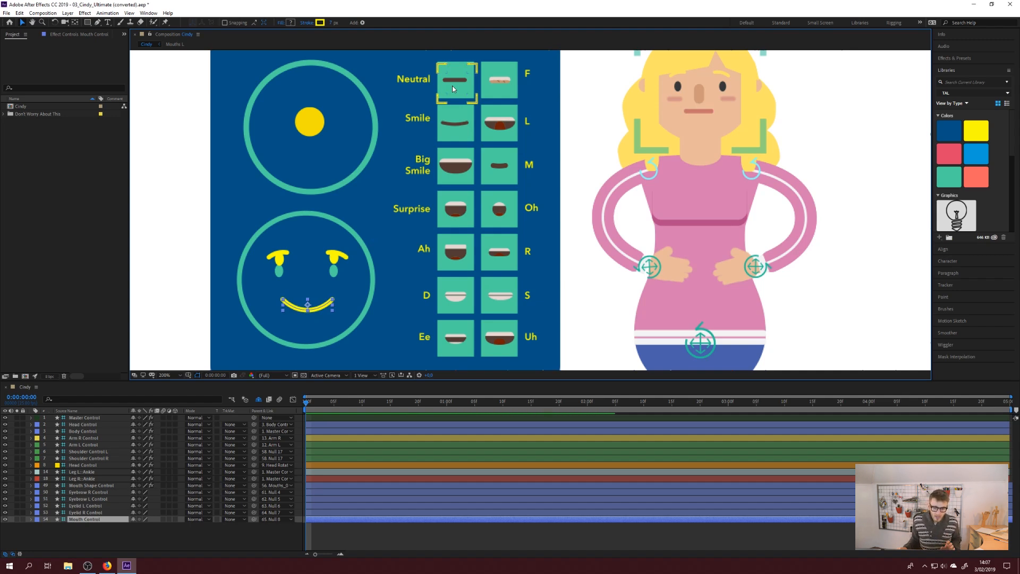
left_click_drag(453, 86, 454, 300)
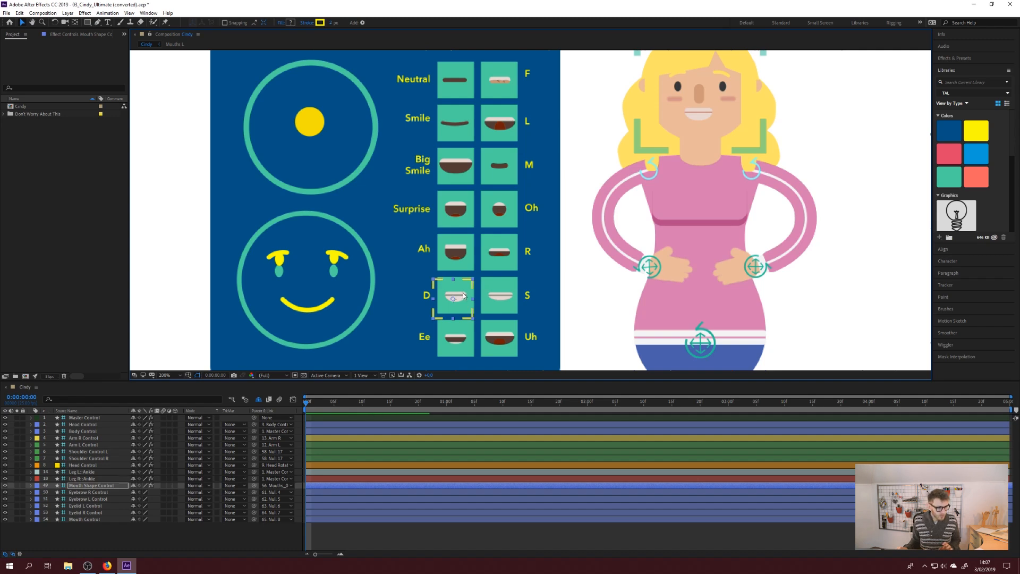
left_click_drag(457, 299, 454, 78)
- Select Body Control at the waist, show its effect settings, and set Body Rotation to 1,24
scroll(611, 167, "down", 2)
left_click(610, 281)
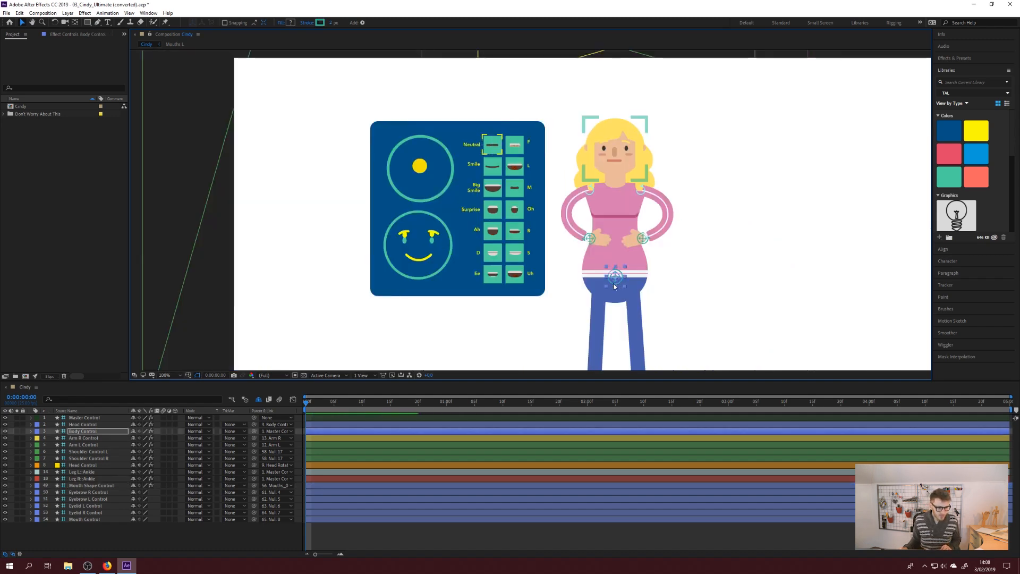
left_click(78, 34)
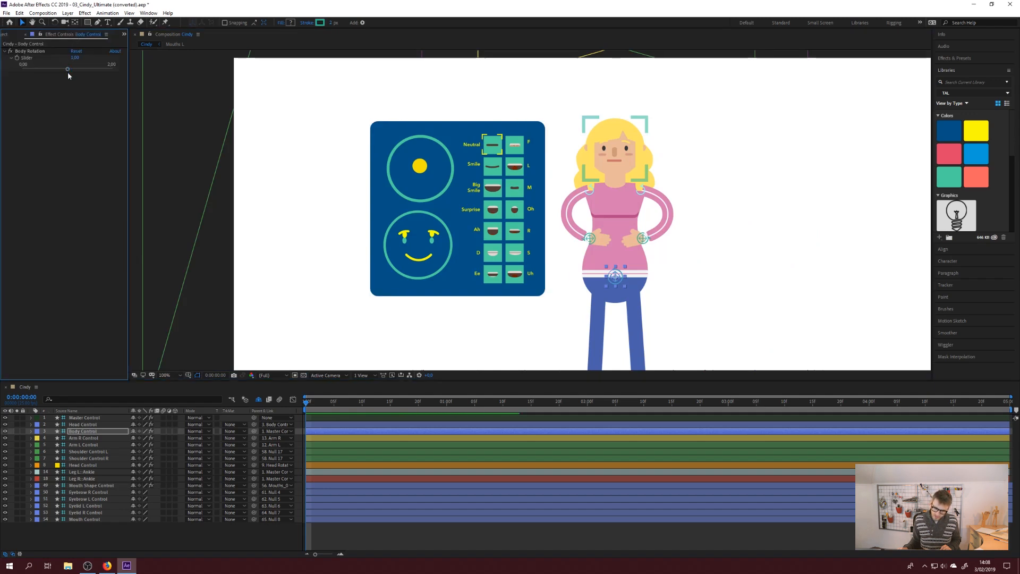
mouse_move(46, 69)
left_mouse_down()
mouse_move(37, 64)
mouse_move(126, 65)
mouse_move(56, 66)
left_mouse_up()
- Rotate Shoulder Control R slightly, and reposition the right hand in front of the waist with Arm R Control
left_click(592, 238)
scroll(609, 214, "up", 1)
key("w")
left_click(513, 174)
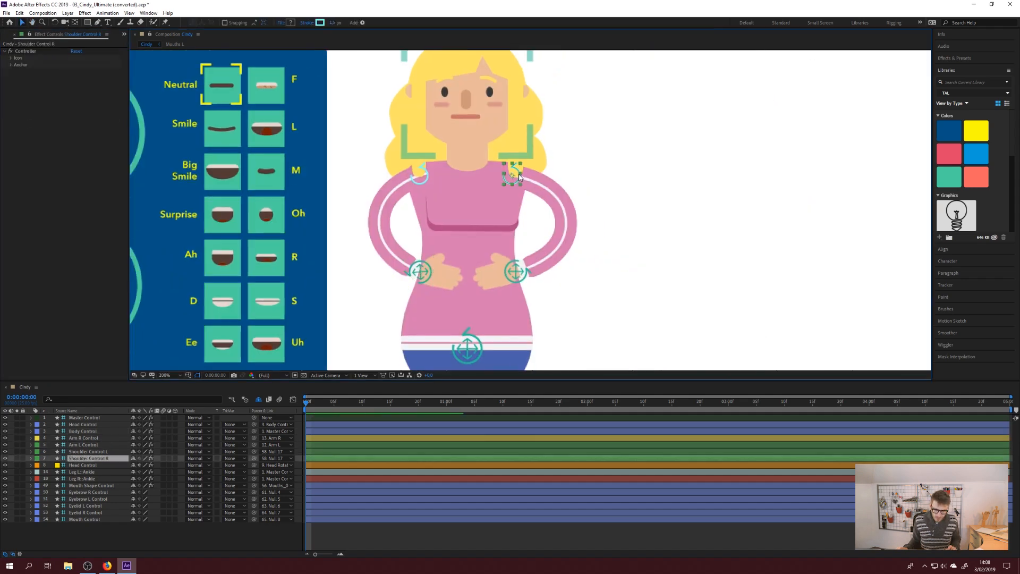
left_click_drag(523, 181, 522, 160)
key("v")
left_click_drag(610, 176, 507, 278)
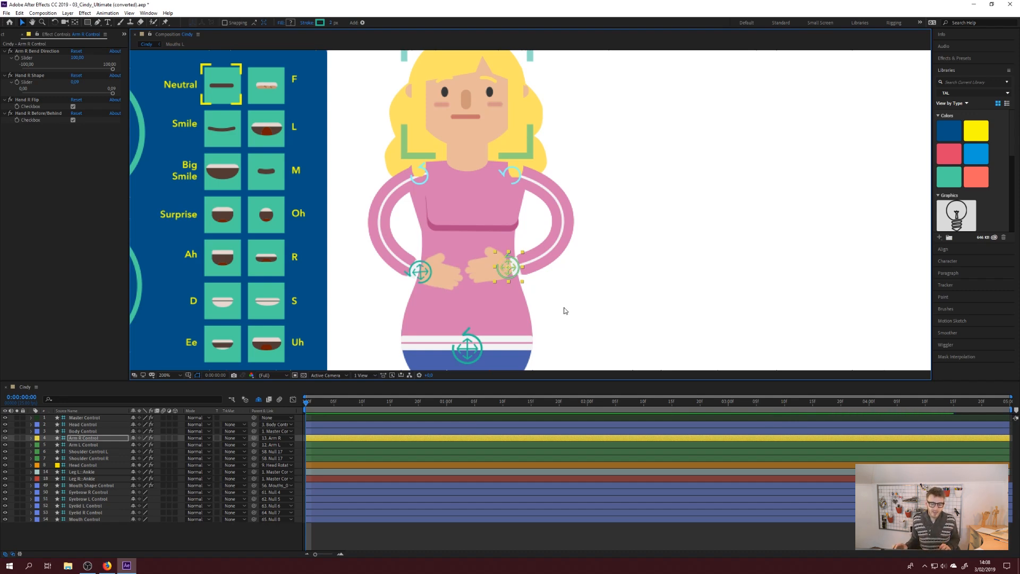
- Move Body Control down toward the feet to bend both legs of the Ultimate rig
scroll(562, 311, "down", 4)
left_click_drag(508, 101, 507, 166)
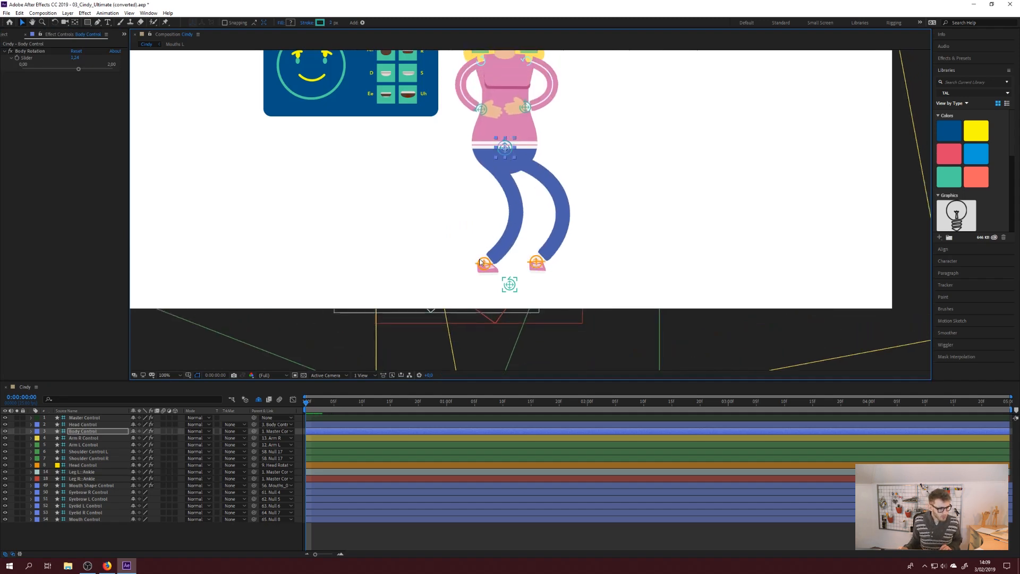
- Set Leg L::Ankle's Shoe L Rotation to 50,00 and its Bend Direction to about -90
left_click(490, 264)
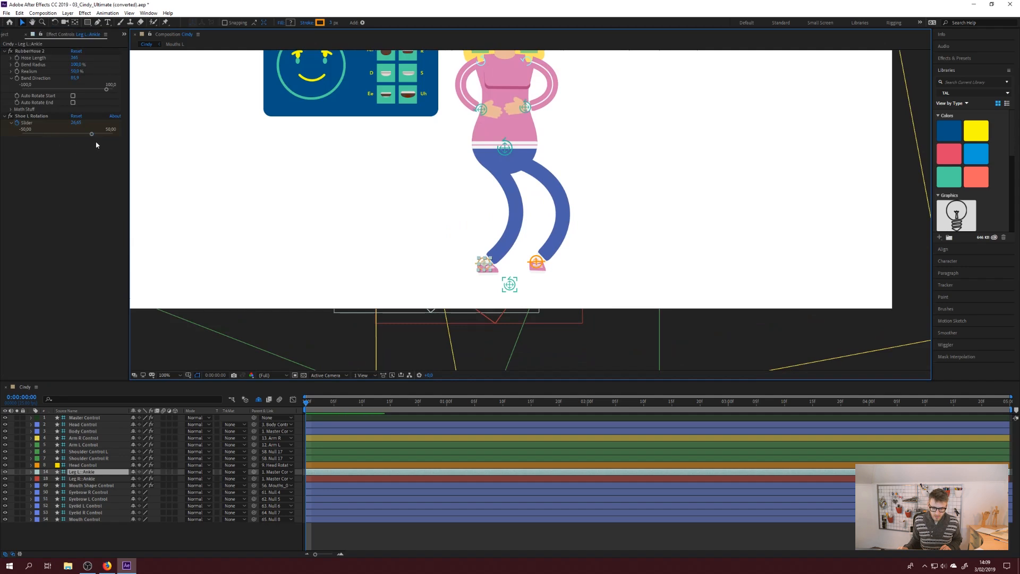
left_click_drag(67, 130, 123, 139)
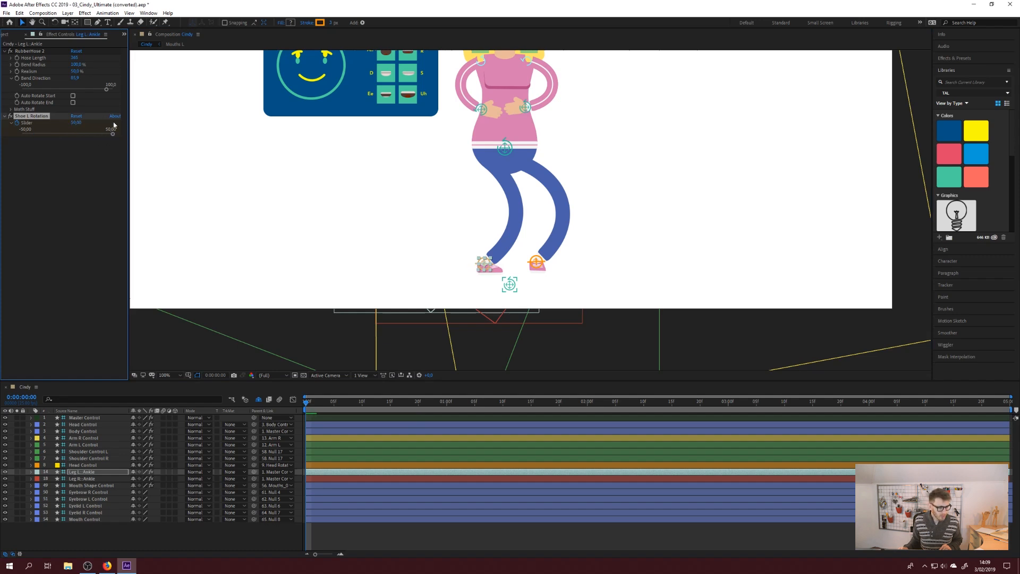
left_click_drag(58, 89, 28, 90)
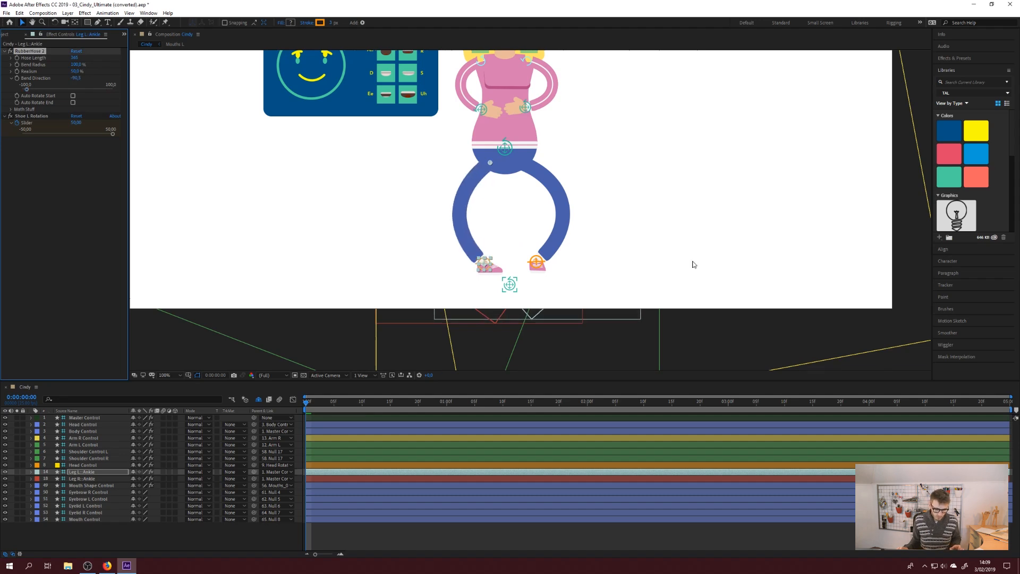
- Set Leg R::Ankle's Shoe R Rotation to about -41, and select Leg L::Ankle with the Rotation tool active
left_click(537, 263)
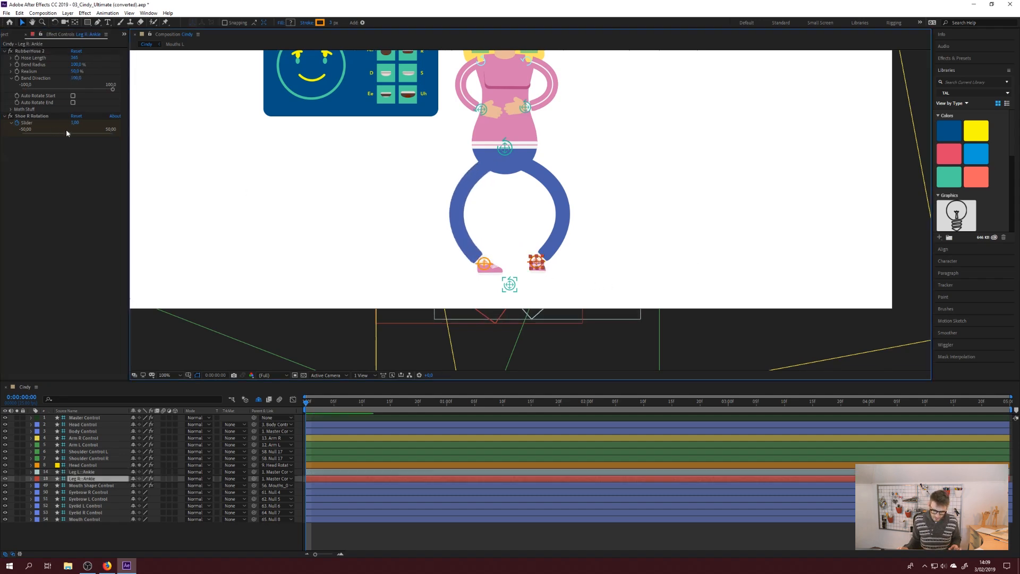
left_click_drag(42, 132, 31, 133)
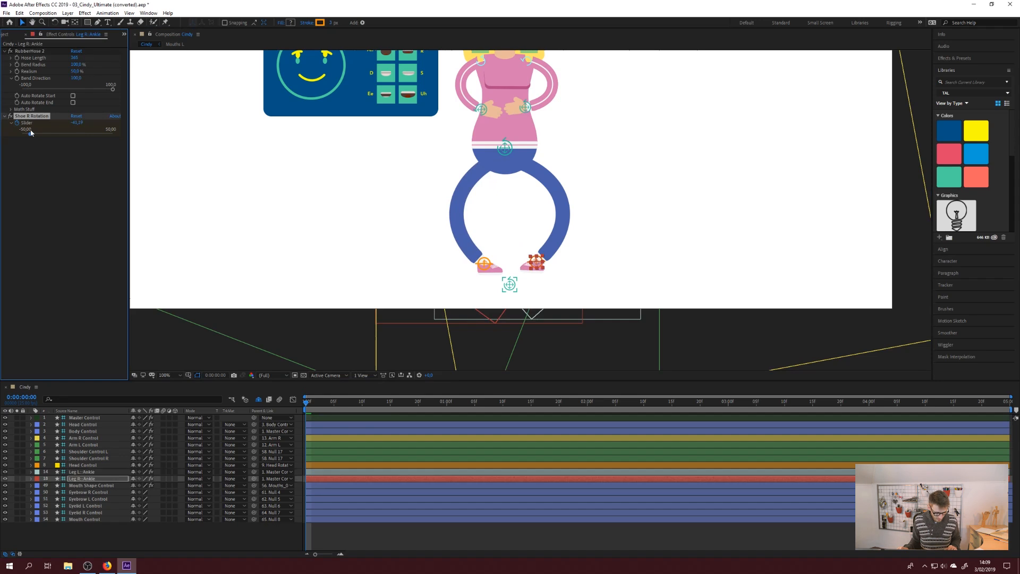
left_click(491, 267)
key("w")
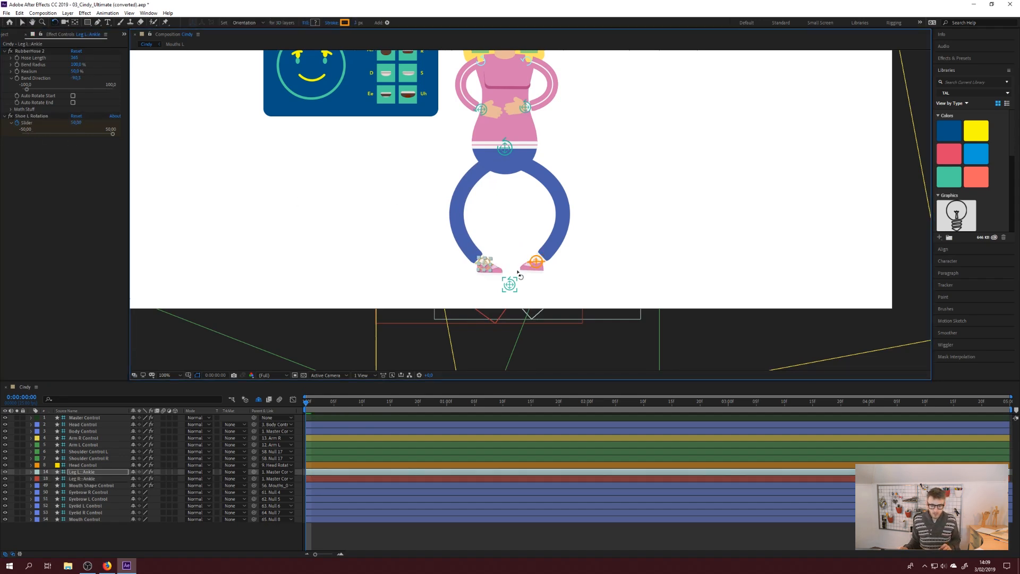
- Select the Master Control below the feet with the Selection tool and expand its layer properties in the timeline
left_click(509, 284)
key("v")
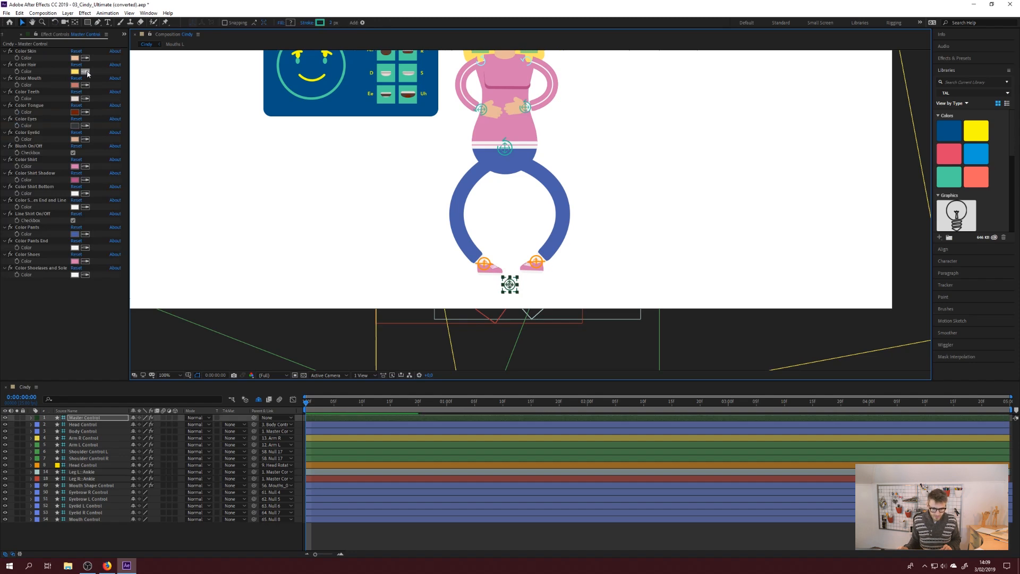
scroll(660, 139, "down", 1)
scroll(515, 276, "up", 1)
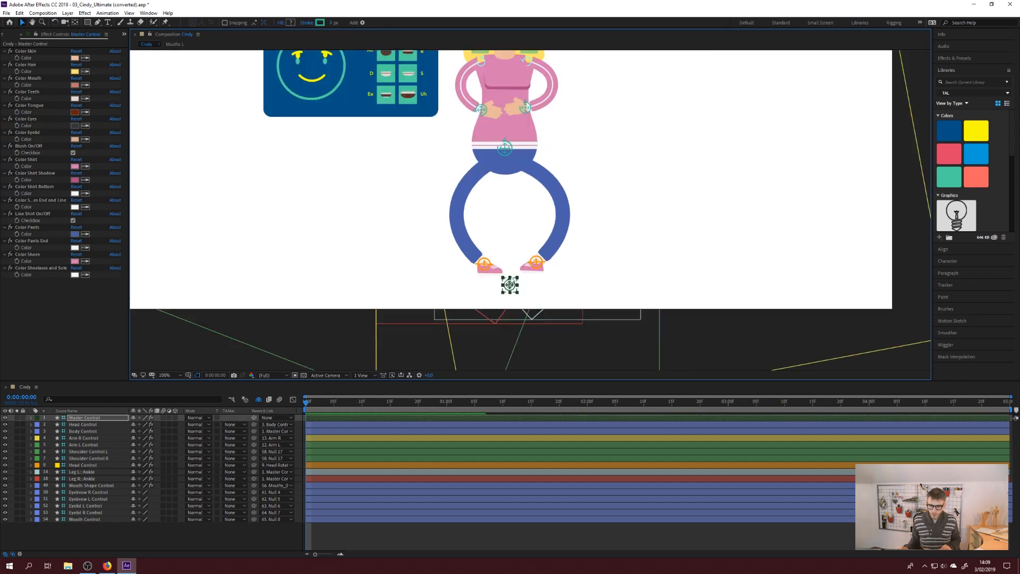
scroll(686, 199, "down", 3)
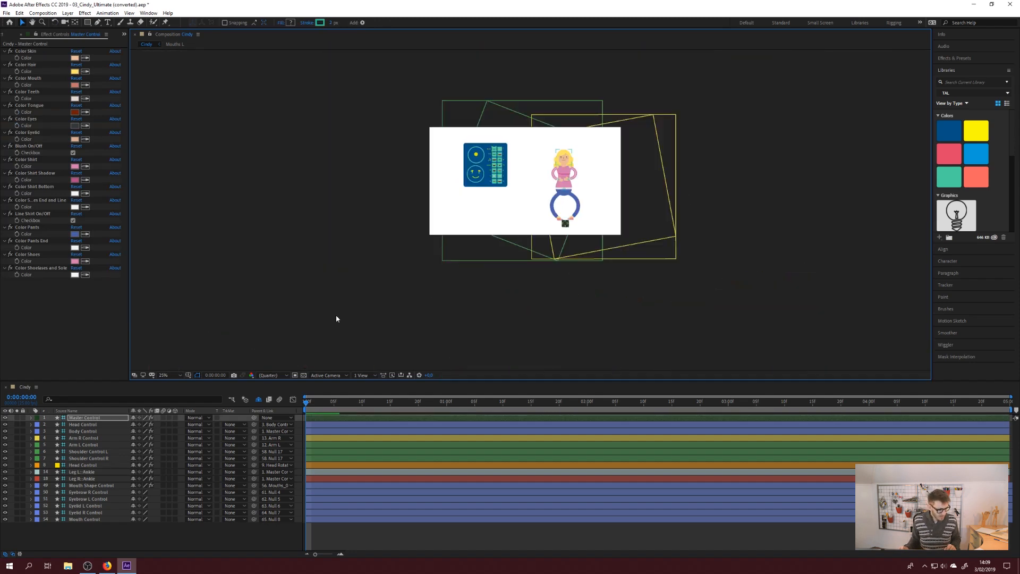
left_click(31, 418)
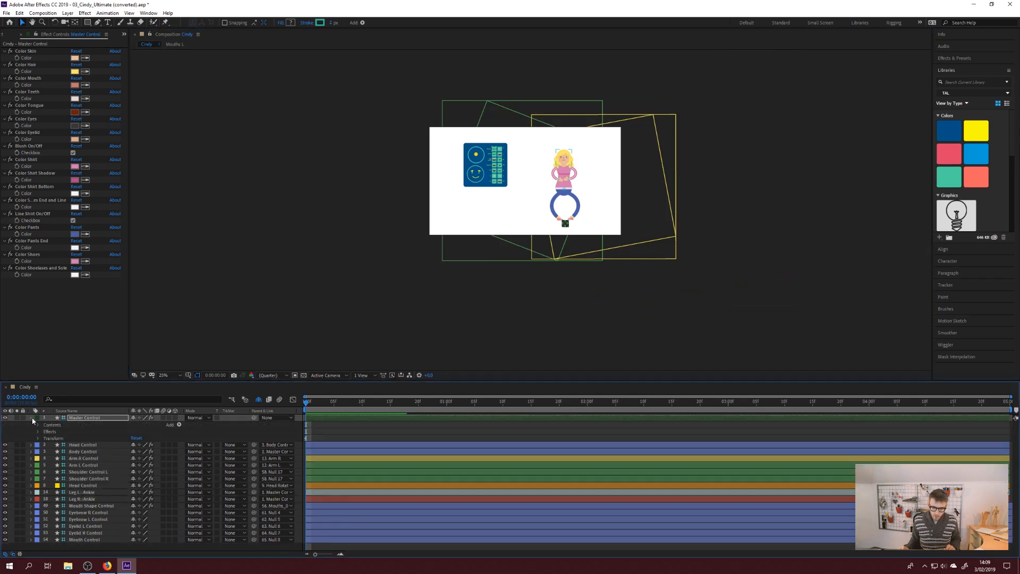